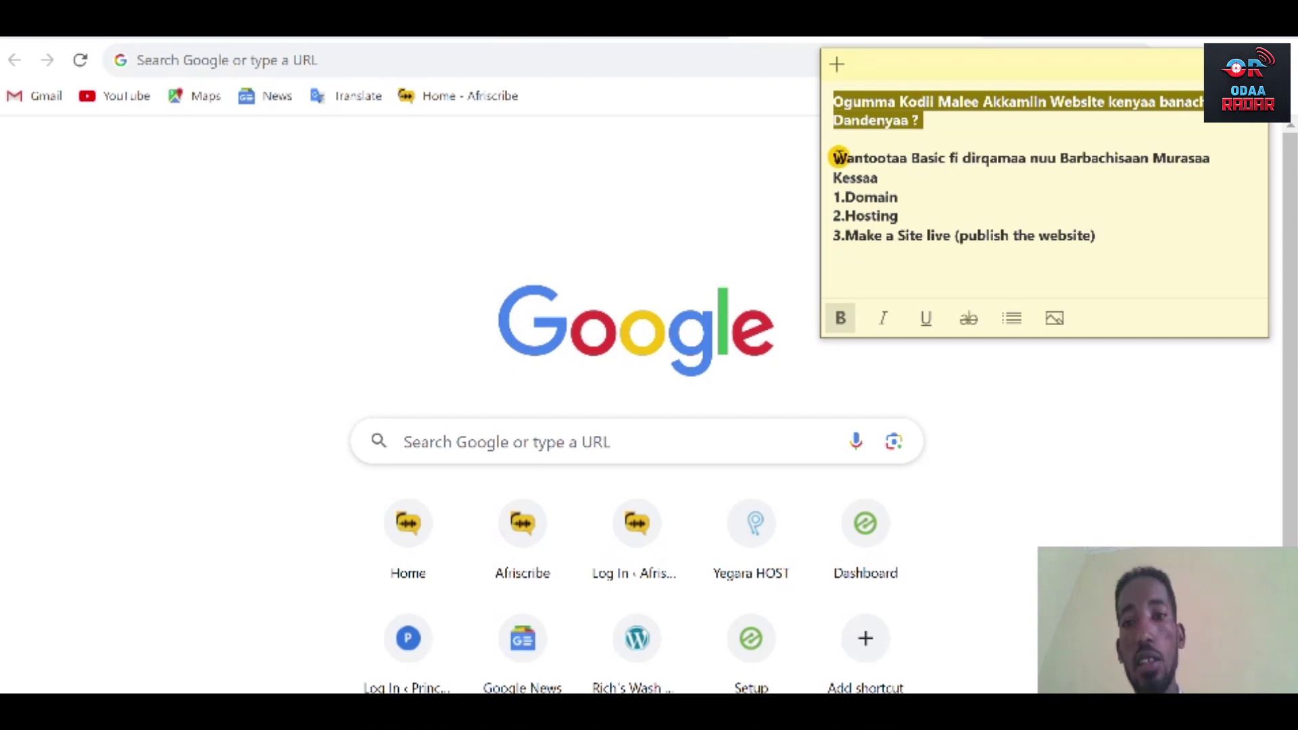
Highlight the Domain, Hosting and Make a Site live items in the note.
drag(834, 197, 902, 197)
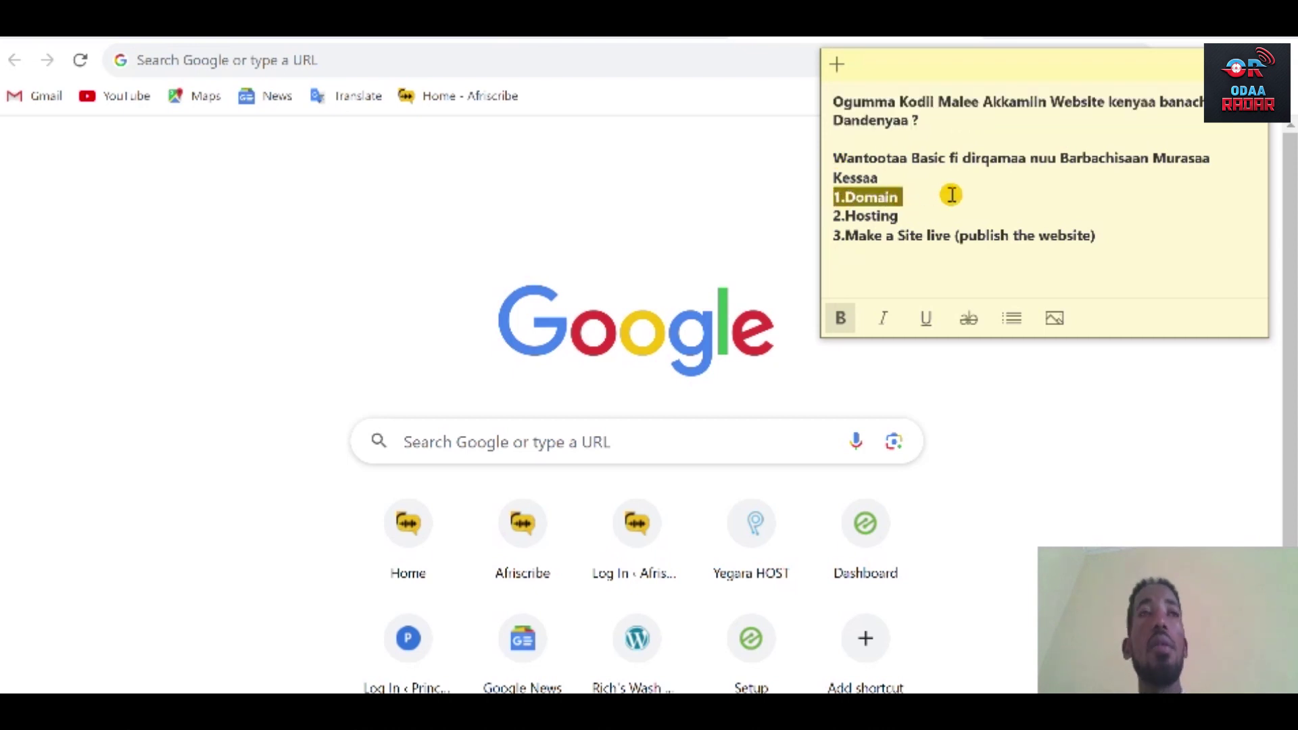
drag(842, 215, 943, 235)
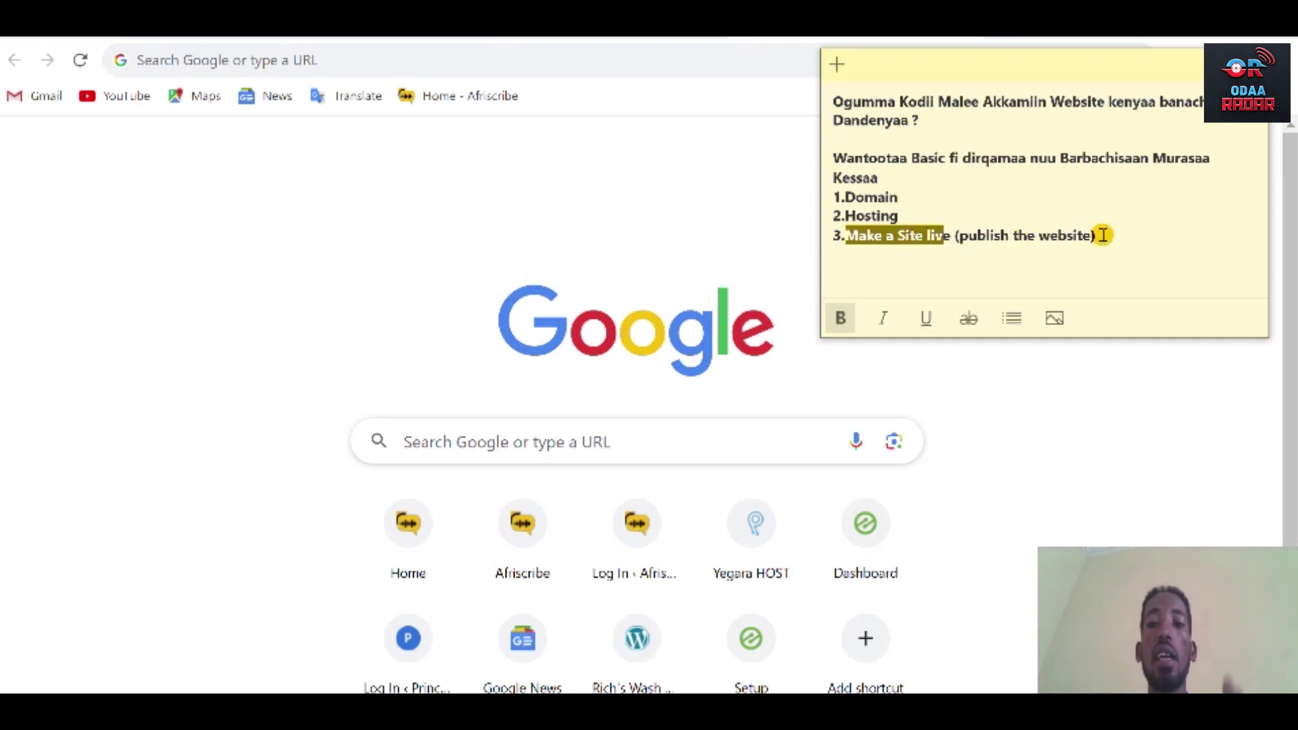
click(1095, 235)
drag(1095, 235, 845, 234)
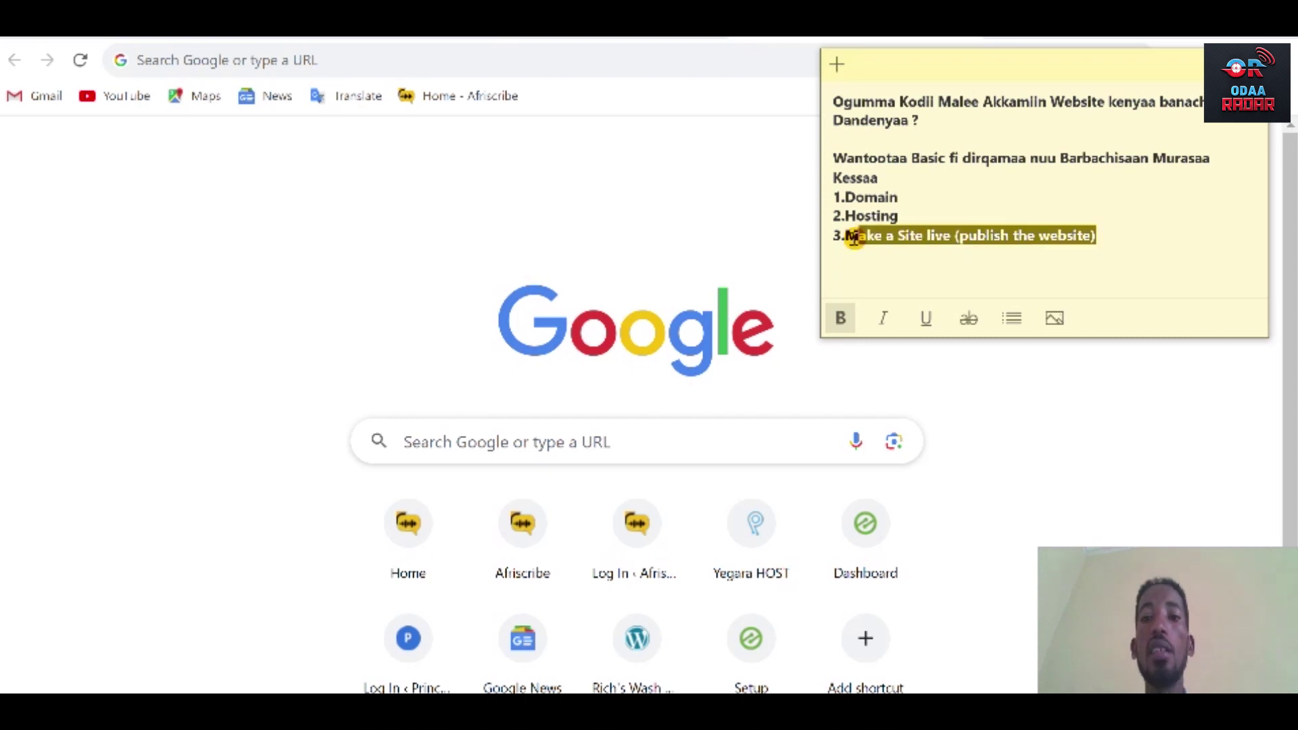
click(923, 196)
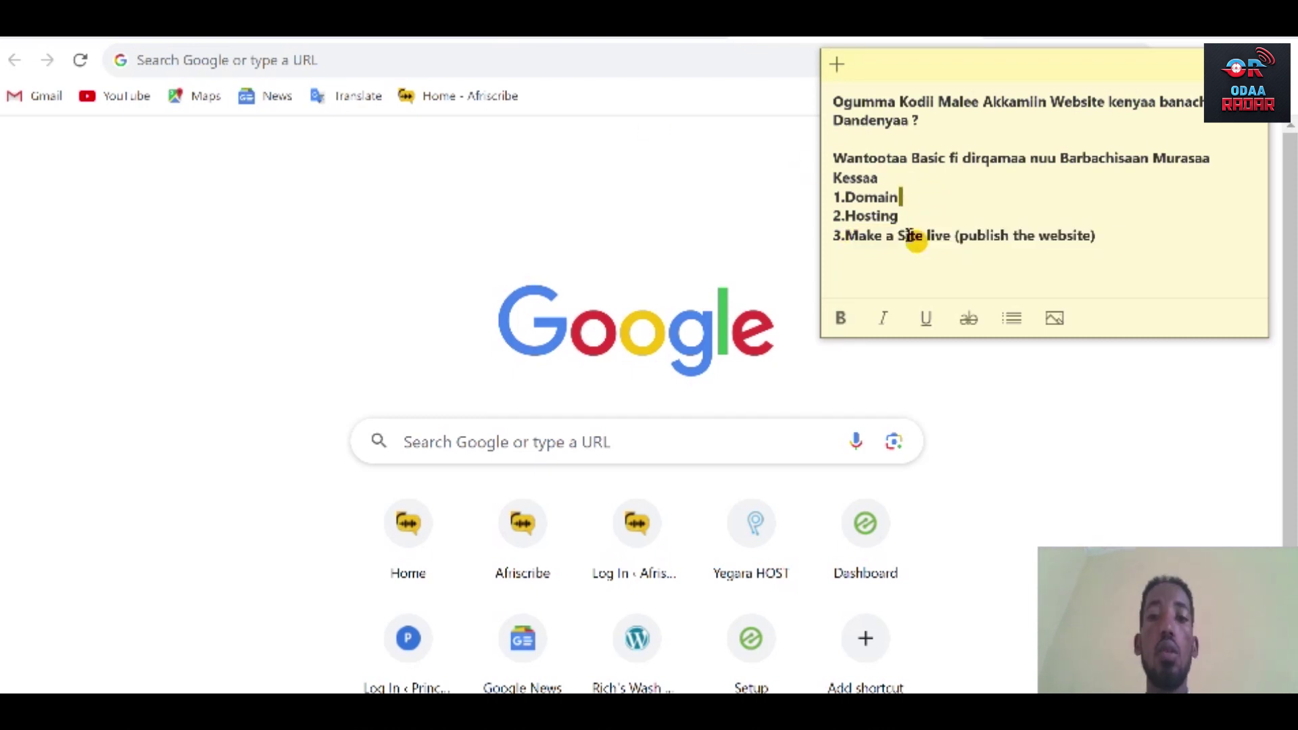
click(909, 216)
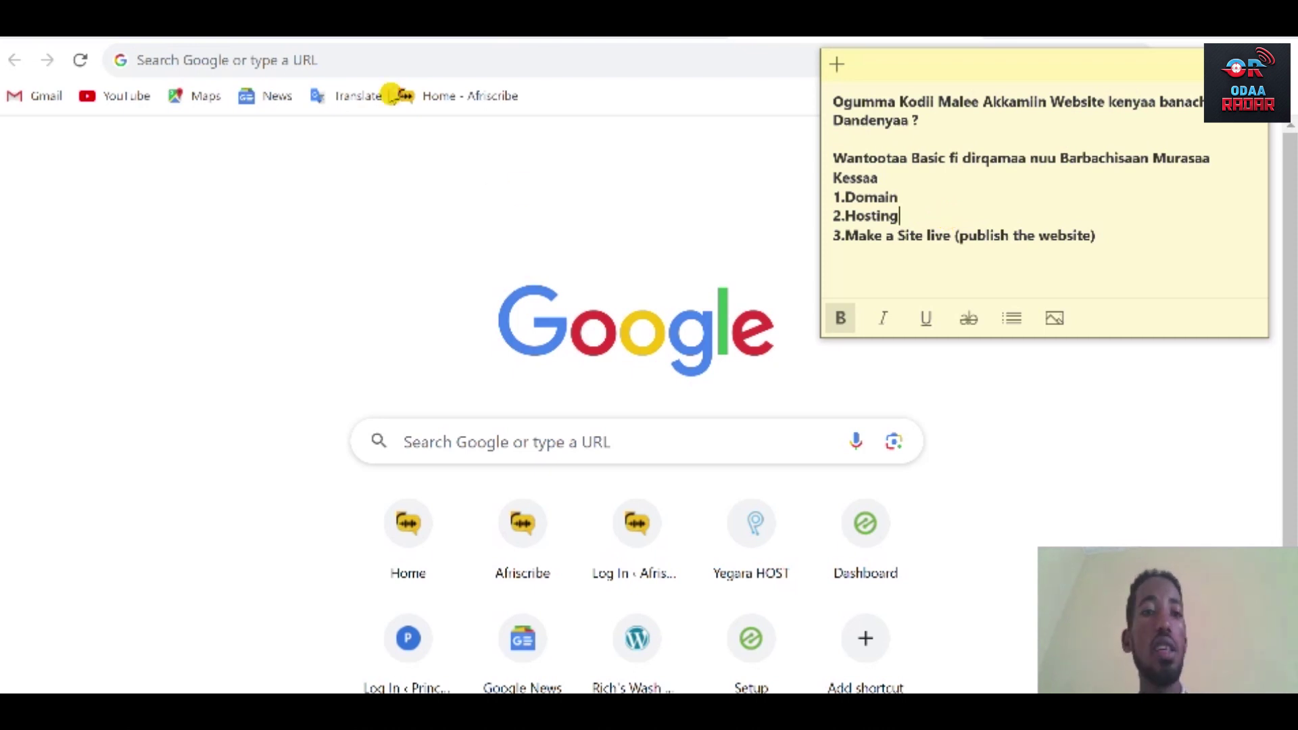
Load yegara.com in Chrome and scroll down the page.
click(387, 62)
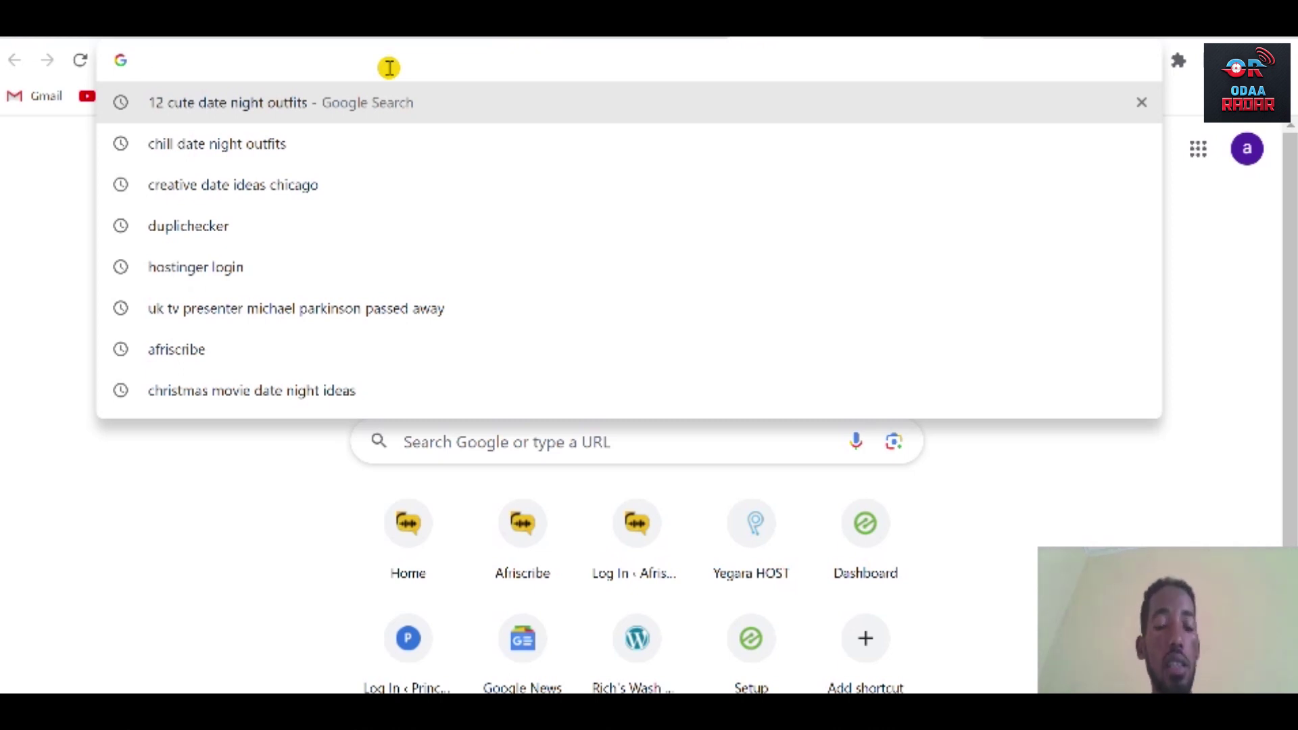
text(yegara)
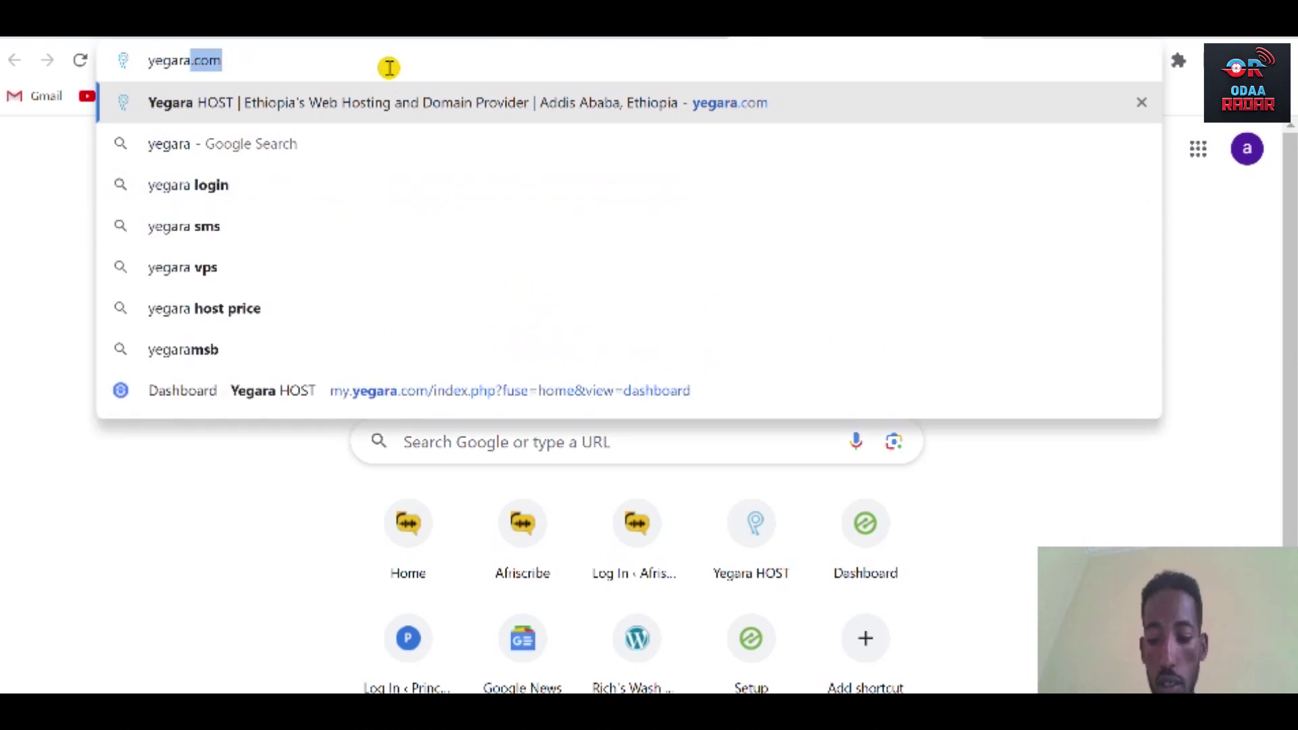
key(Return)
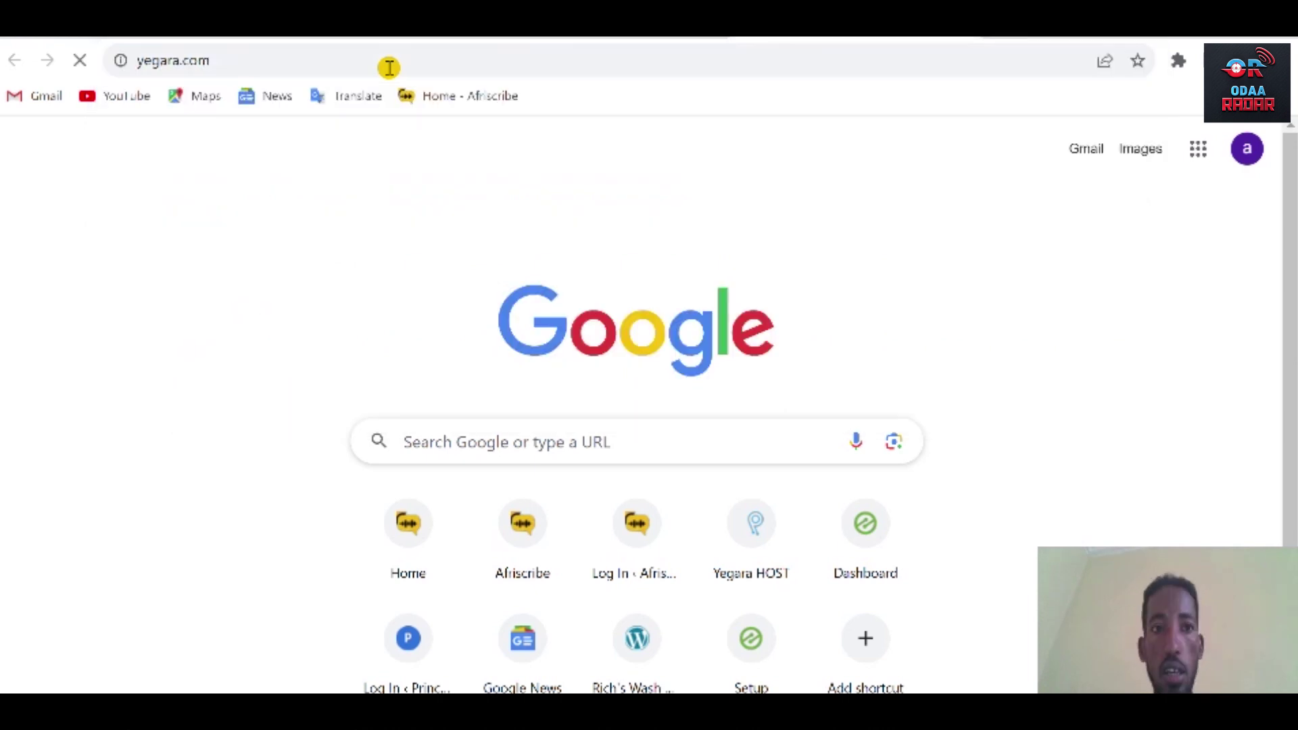
scroll(746, 221, down, 1)
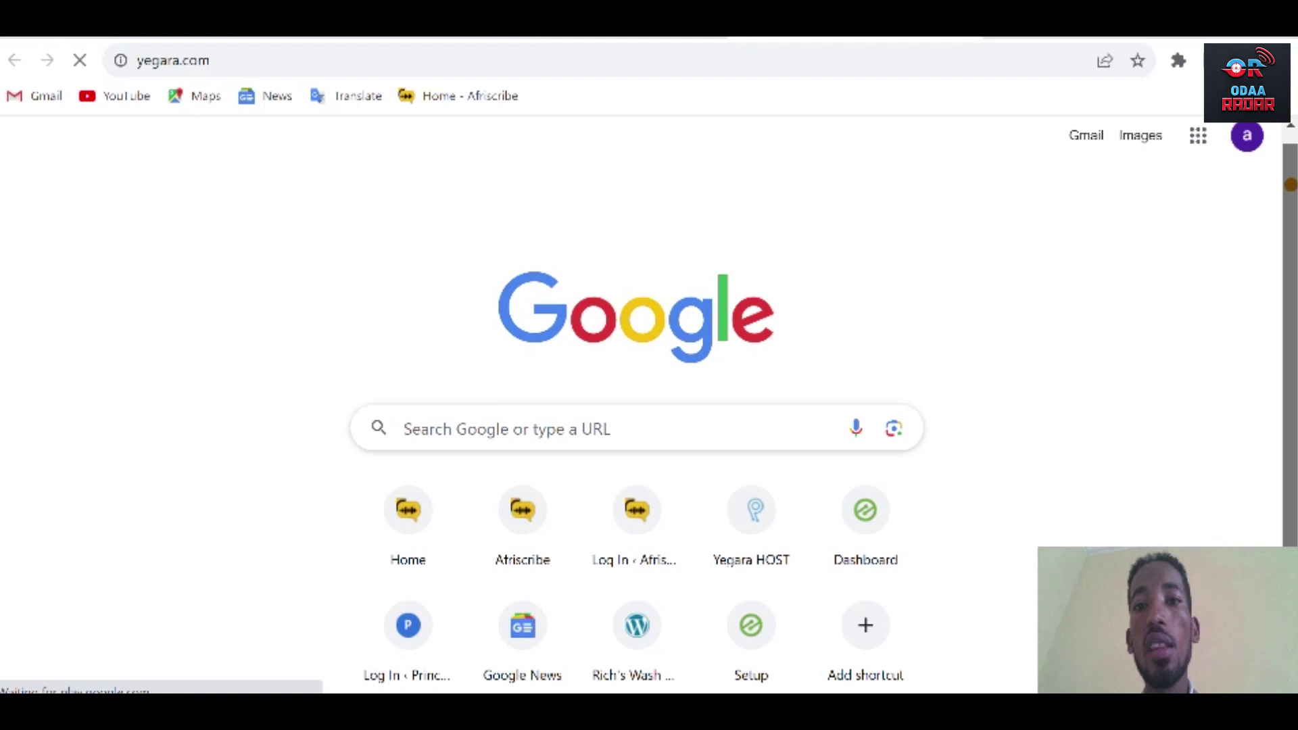
Scroll to the pricing and highlight the 2,580 Managed Hosting price.
scroll(508, 400, down, 10)
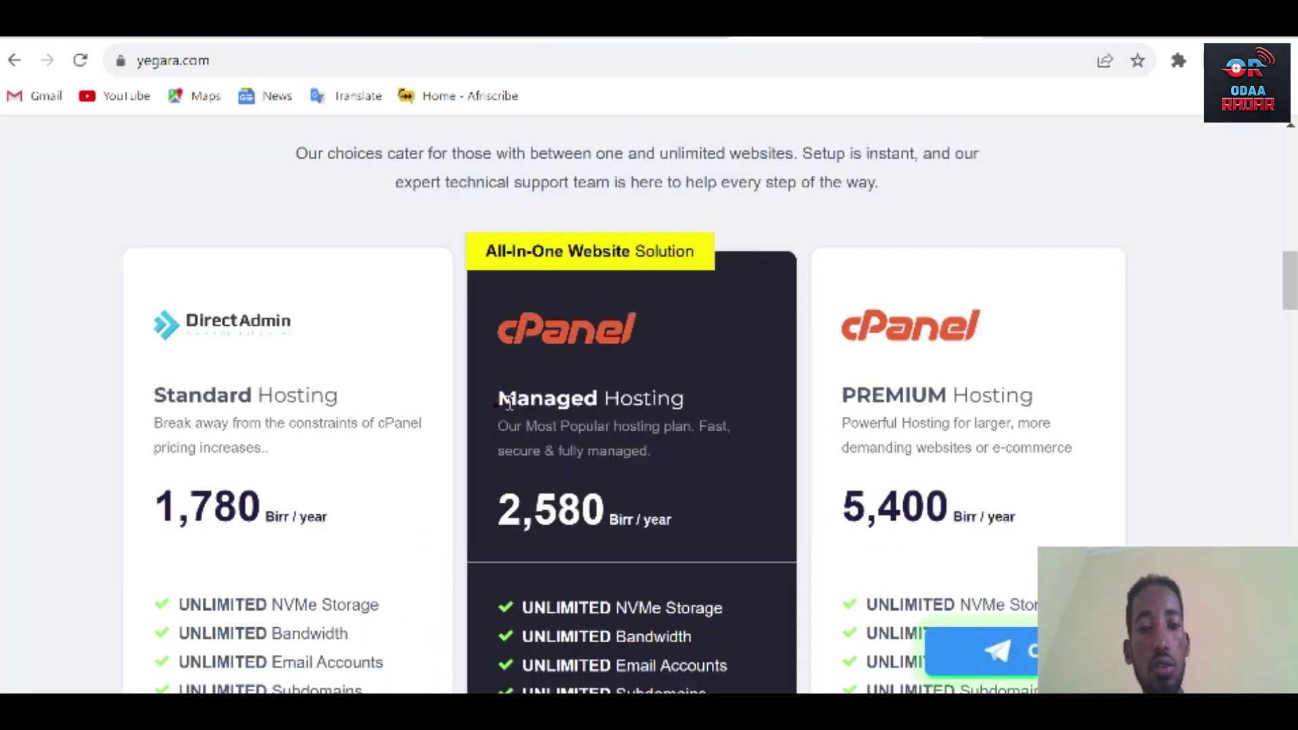
drag(508, 400, 608, 517)
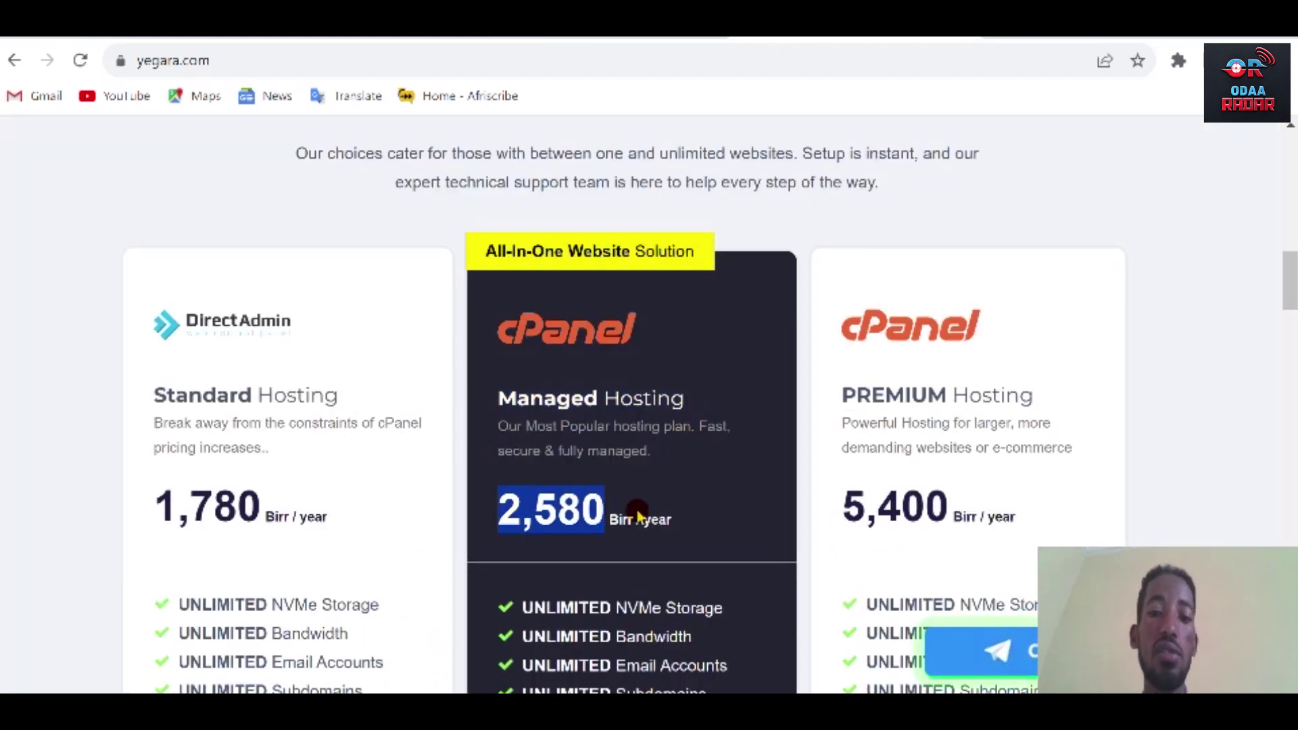
drag(1292, 289, 1292, 272)
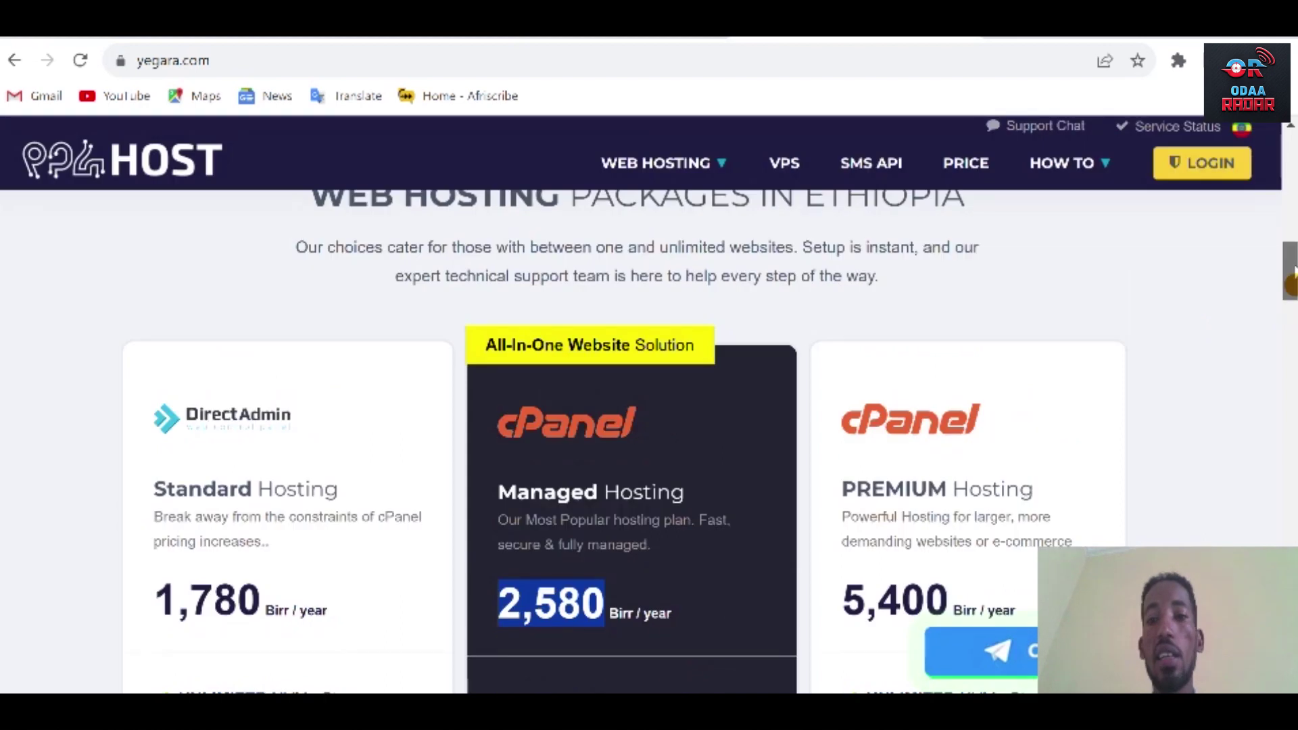
scroll(1156, 516, up, 3)
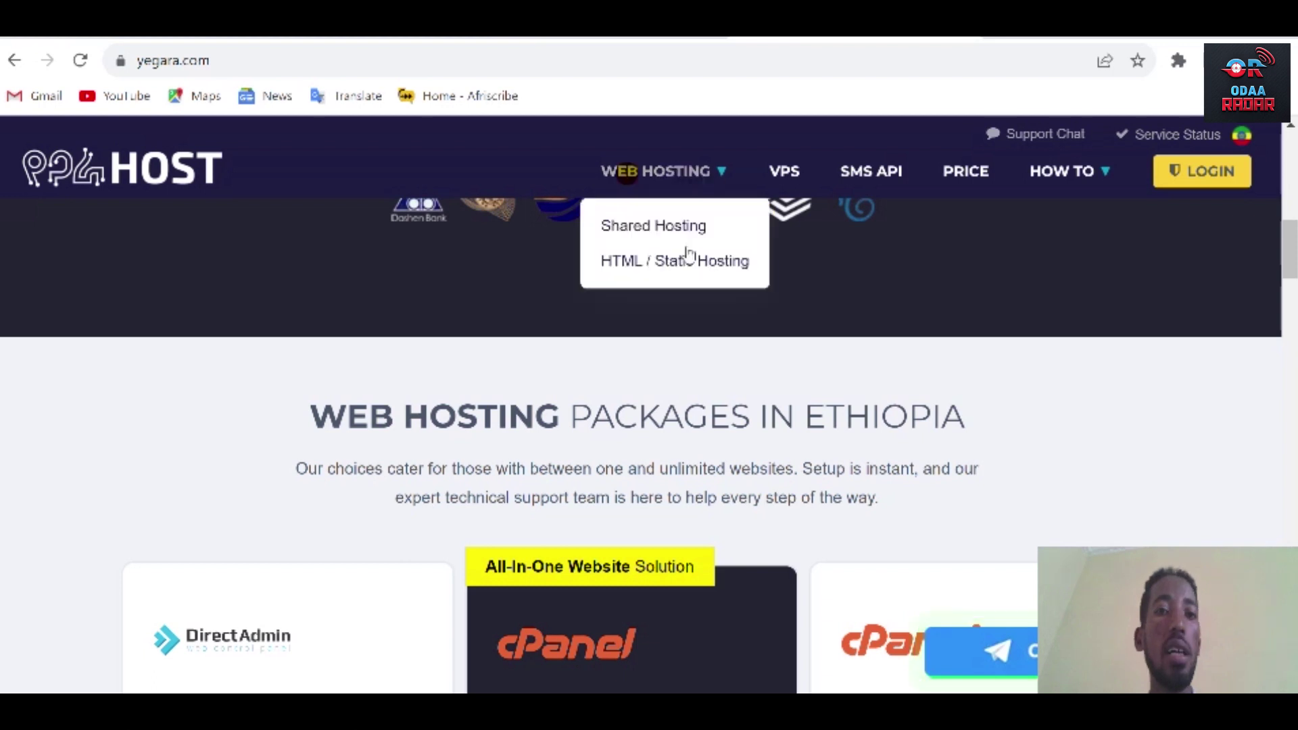
Order a hosting package and enter 'orofact' as the domain name.
click(689, 257)
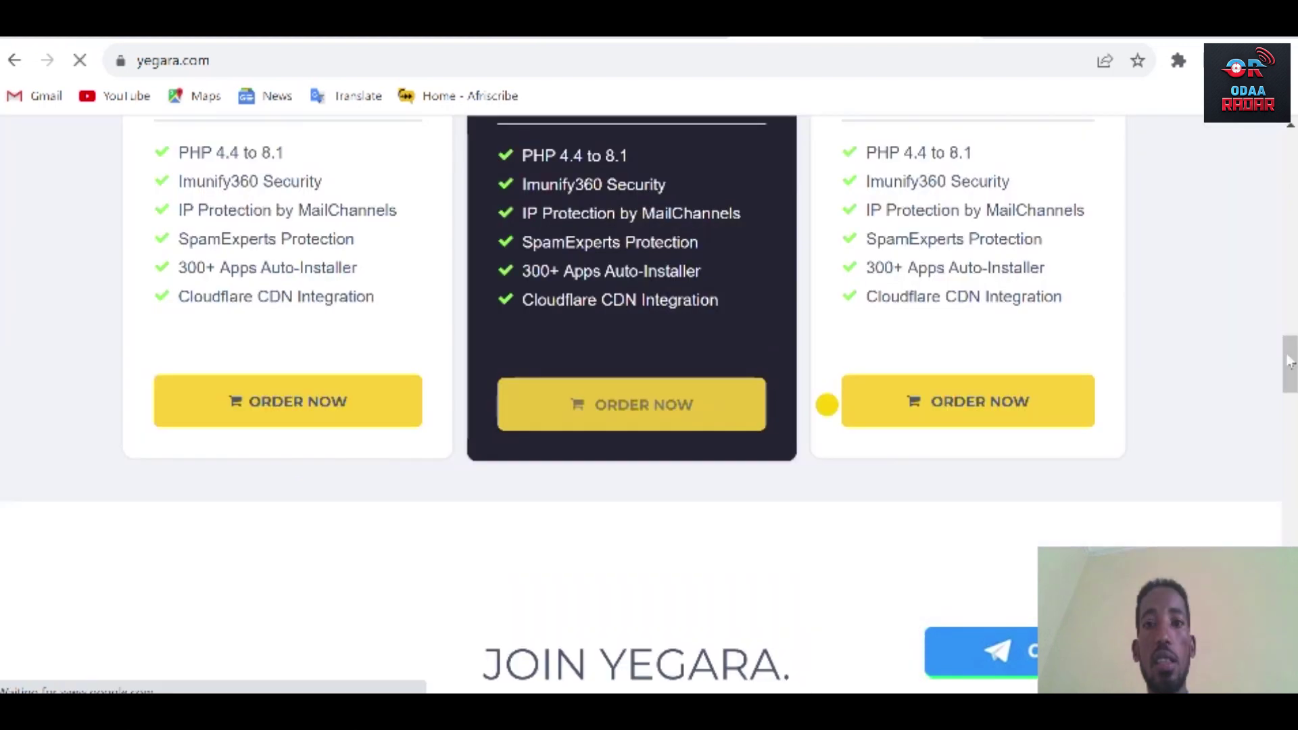
click(872, 401)
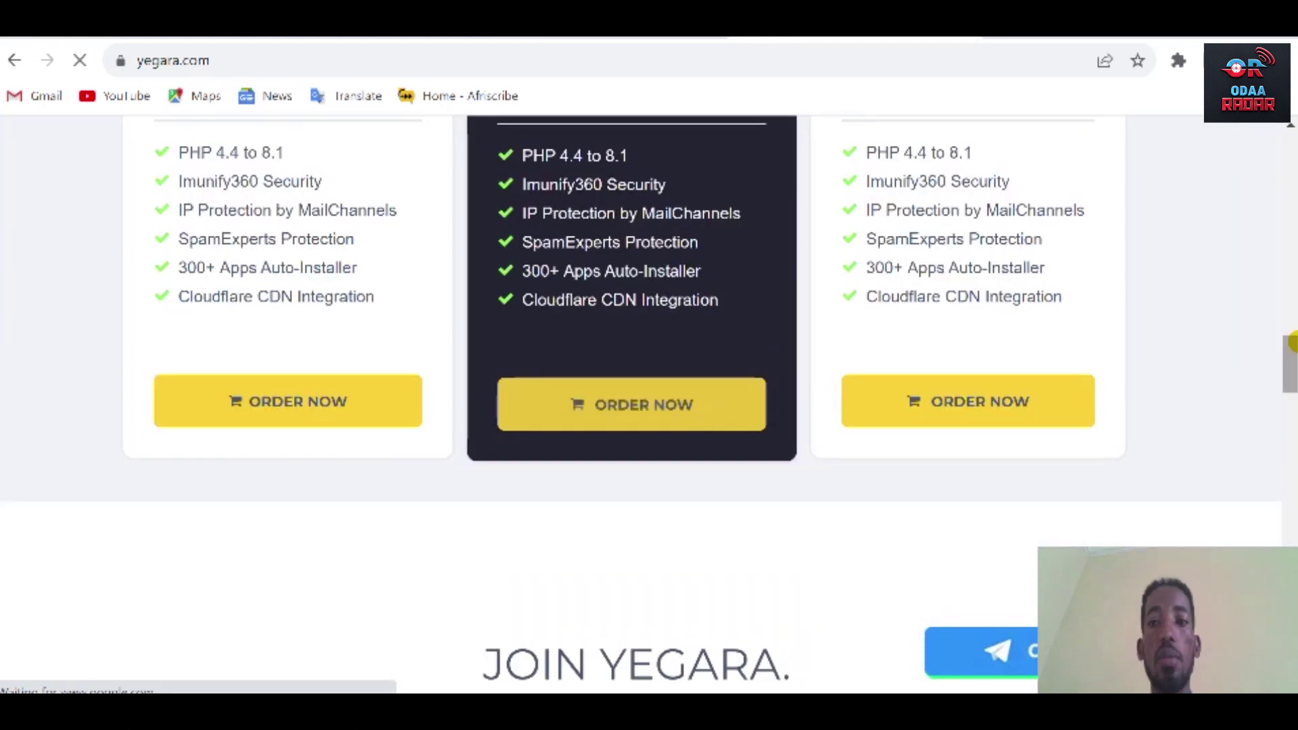
text(orofact)
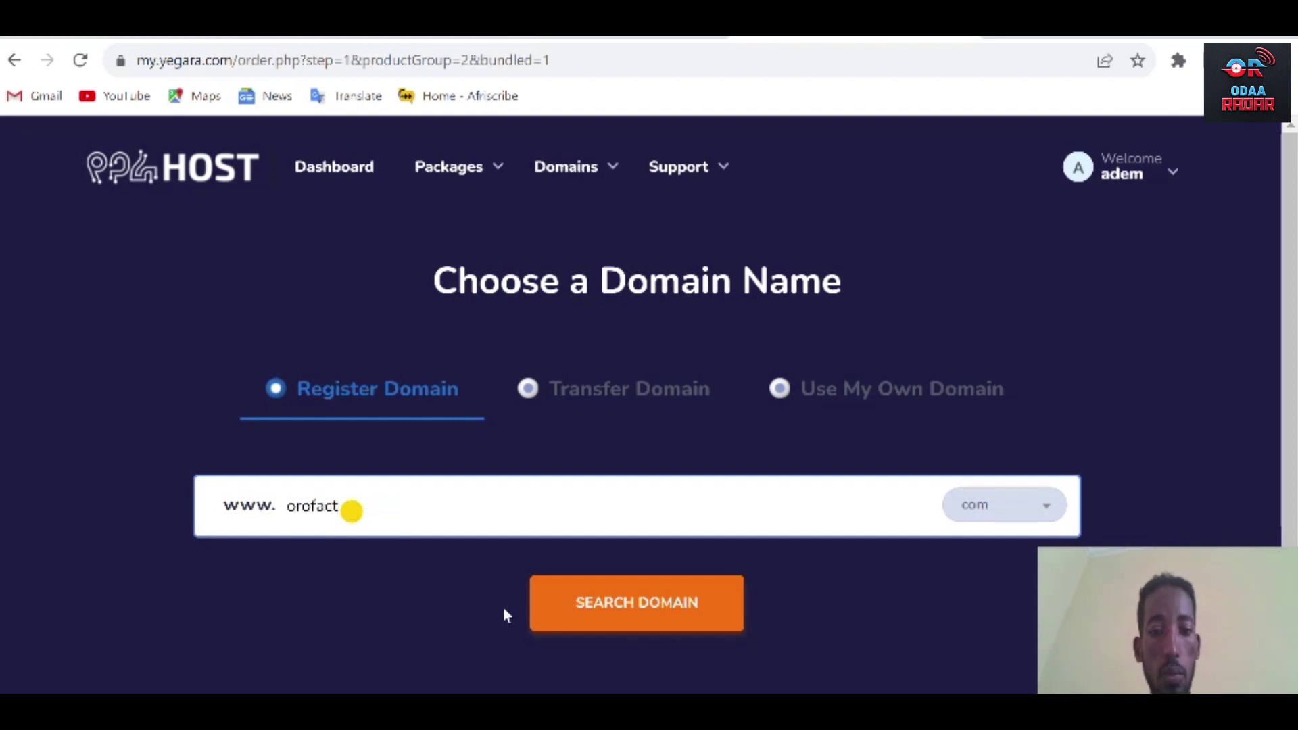
Search orofact.com, find it already registered, then switch to the Softaculous installations list.
click(655, 605)
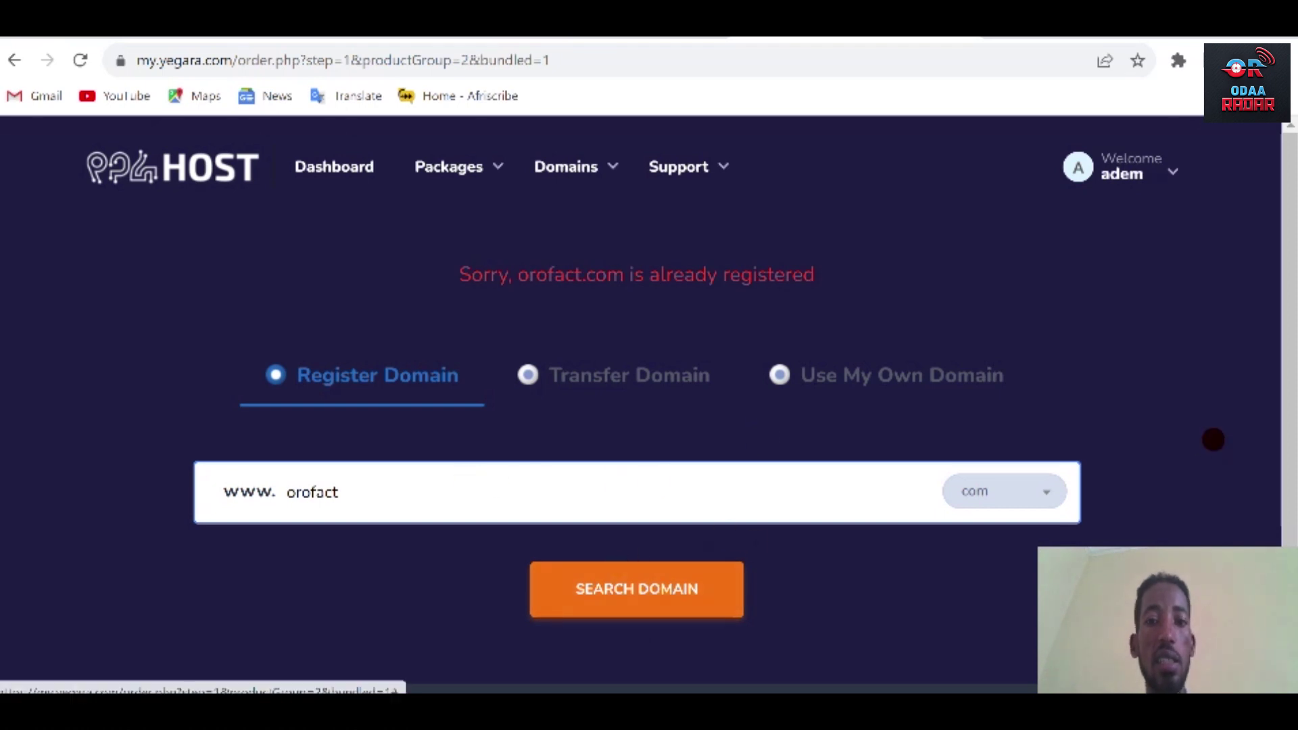
drag(684, 274, 539, 277)
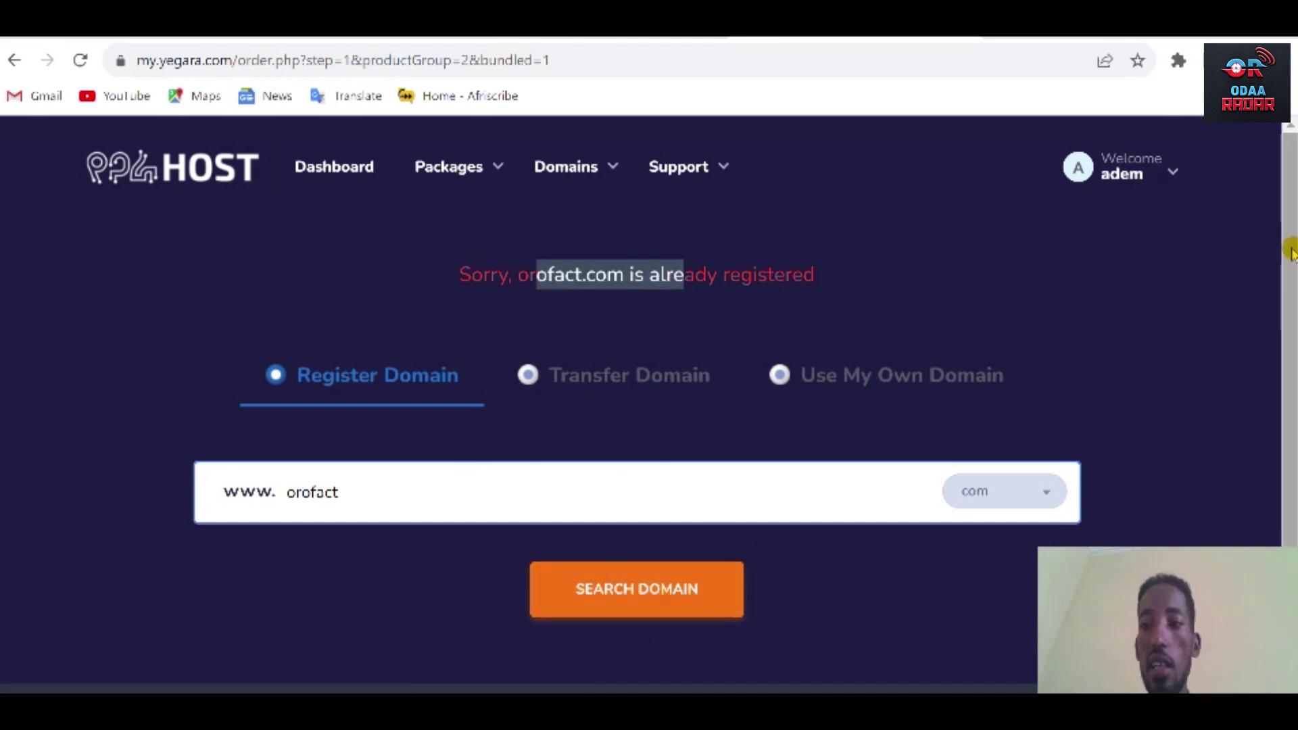
scroll(762, 559, down, 1)
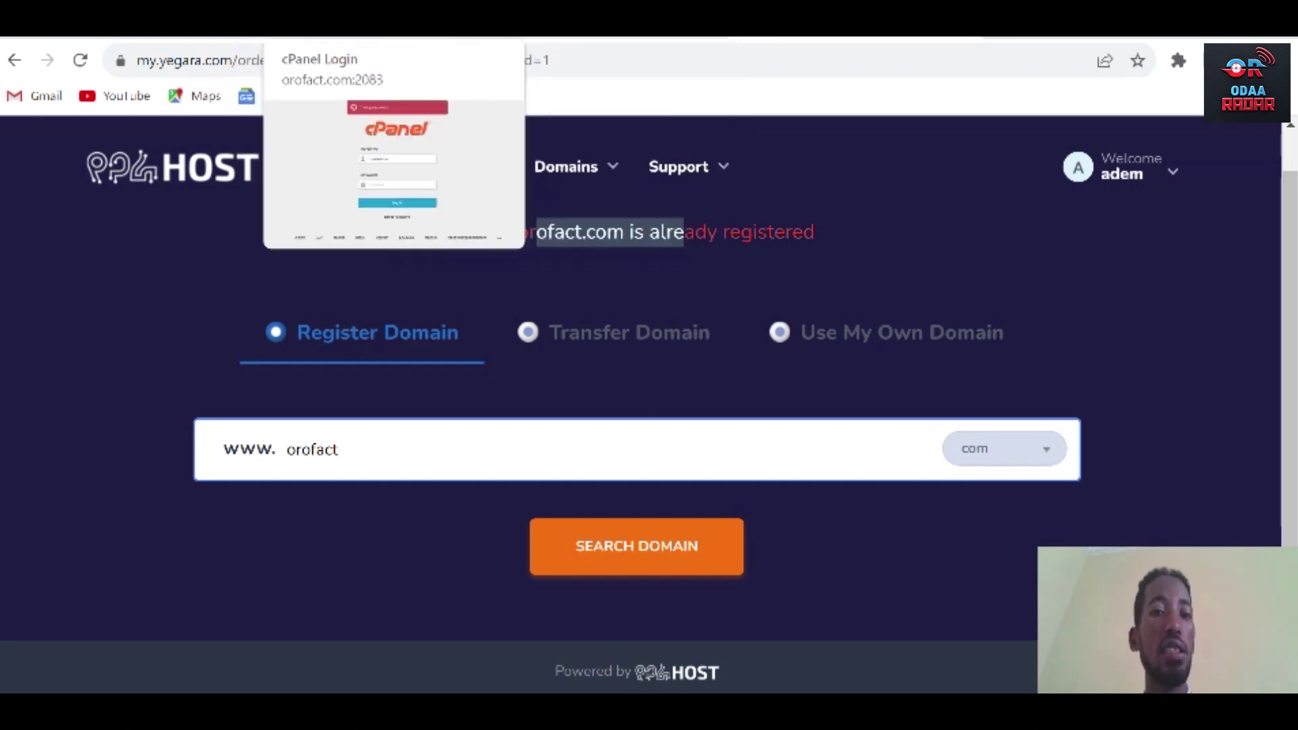
click(298, 21)
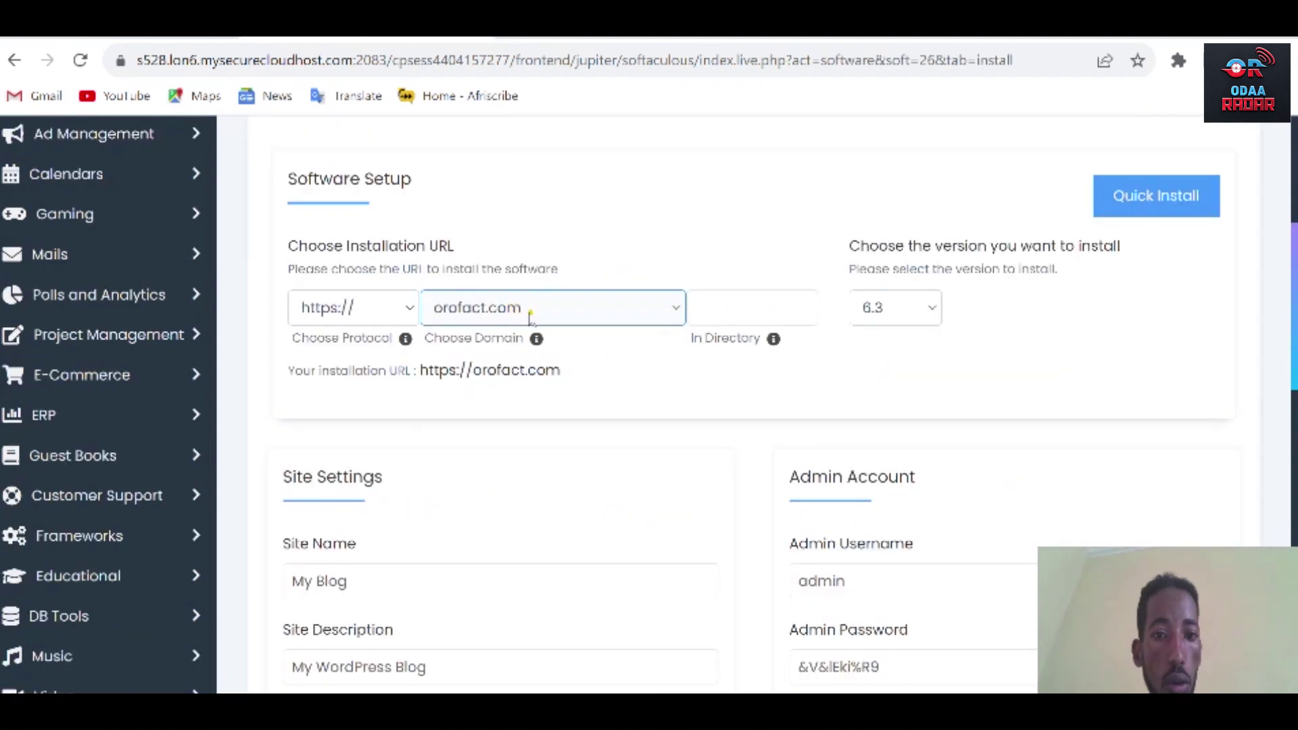
click(526, 308)
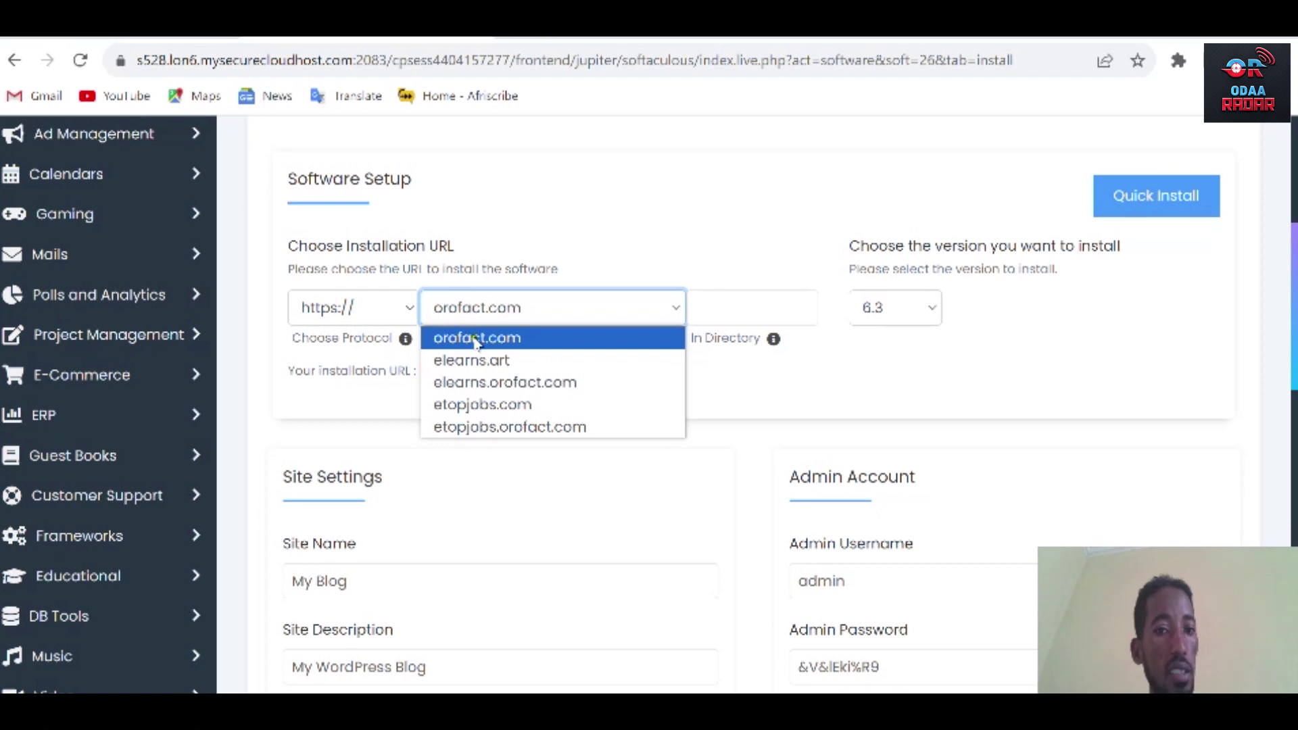
click(478, 339)
click(398, 309)
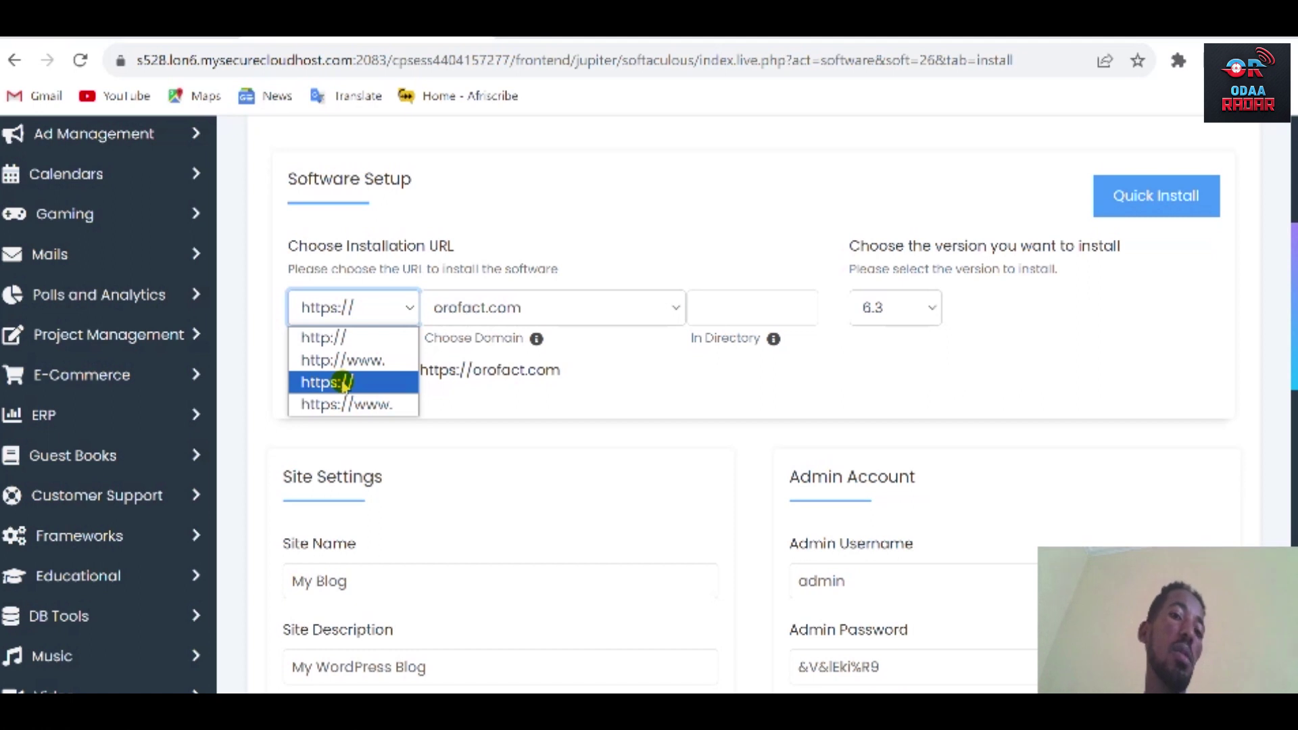
click(751, 311)
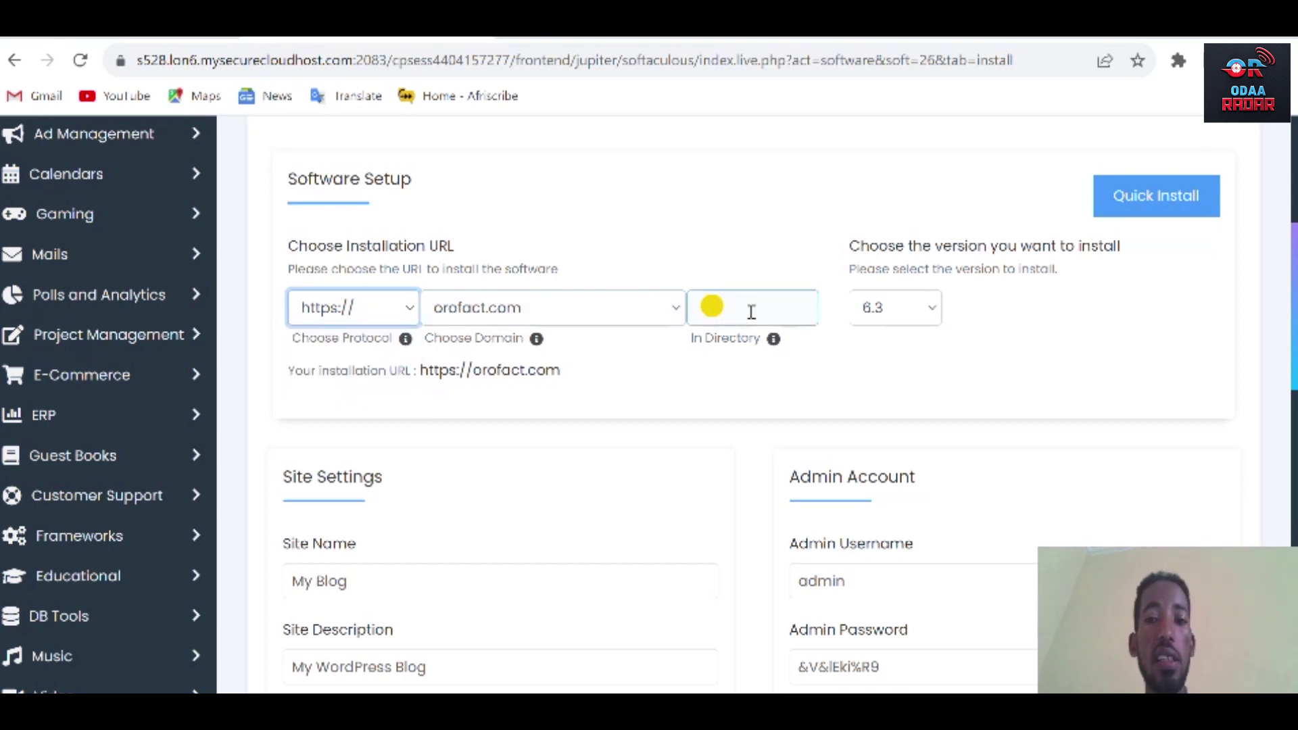
click(716, 300)
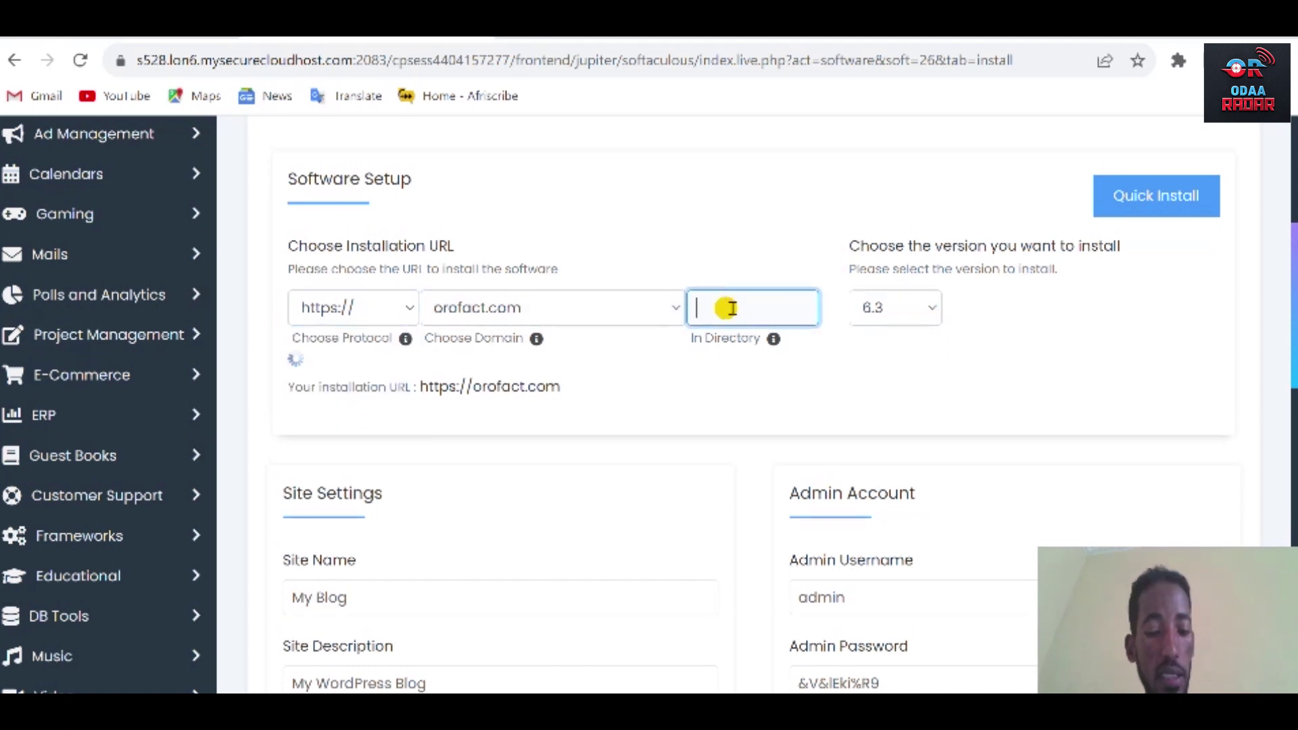
click(854, 366)
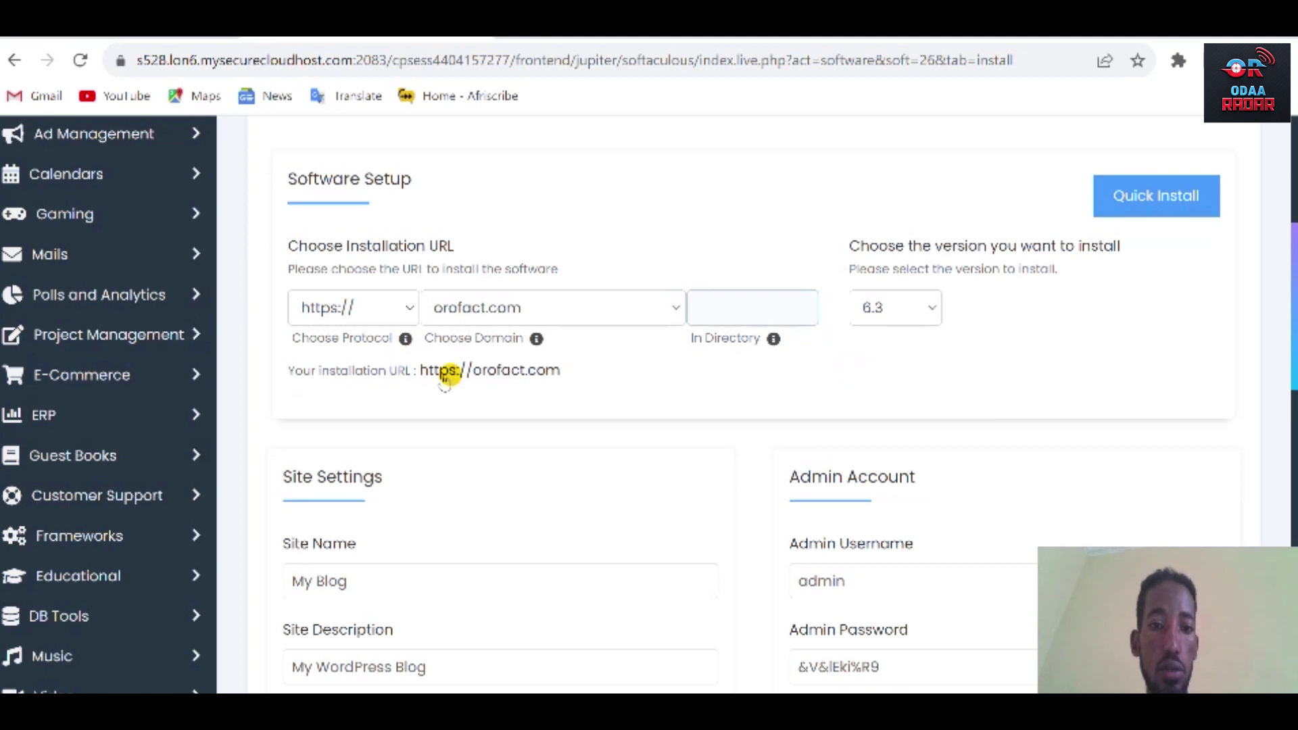
drag(420, 370, 579, 369)
click(640, 380)
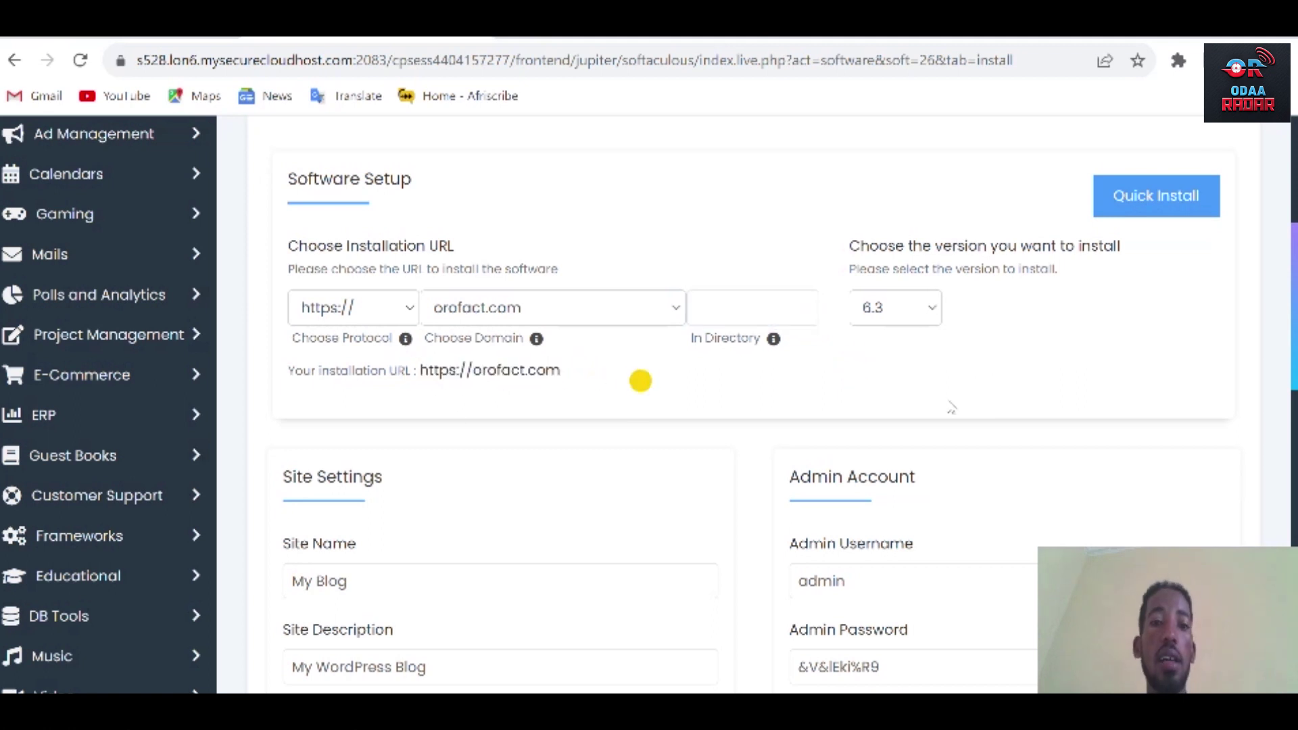
scroll(951, 407, down, 2)
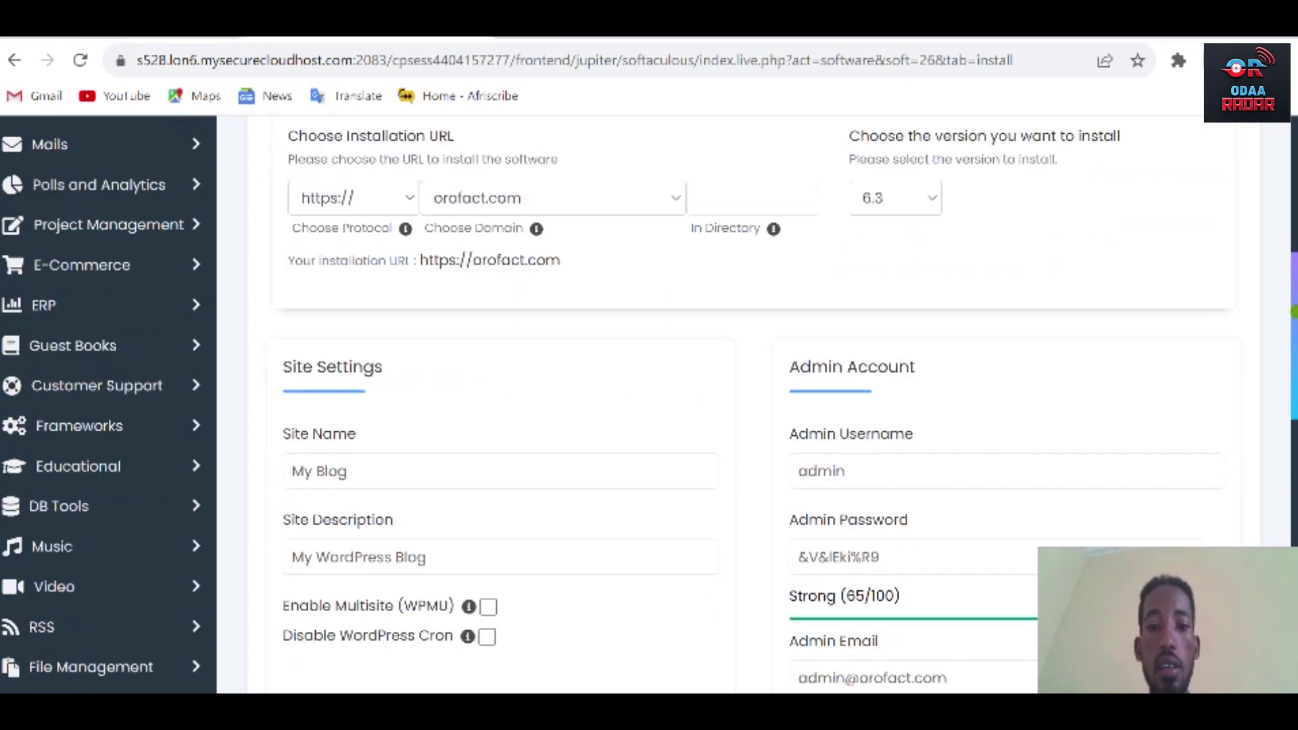
scroll(376, 273, down, 3)
Replace the generated admin password with your own and mask it.
drag(449, 368, 287, 369)
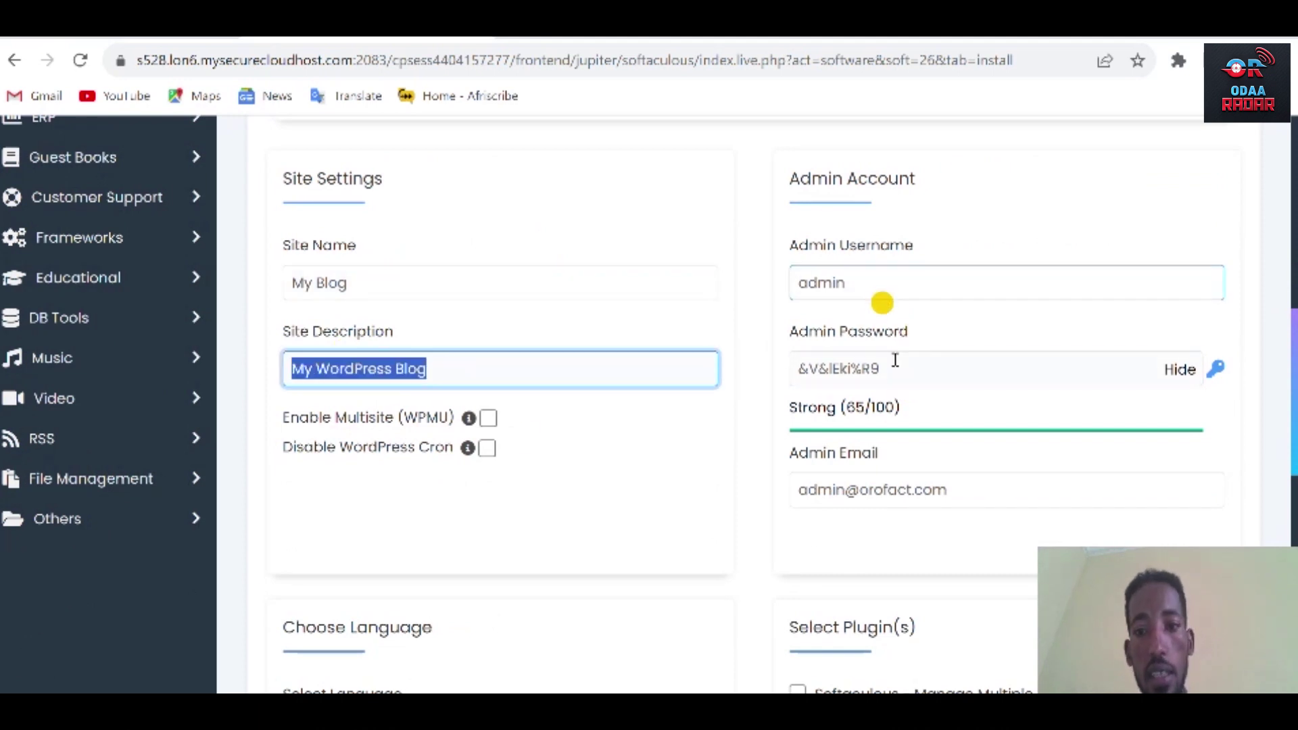
drag(906, 371, 776, 384)
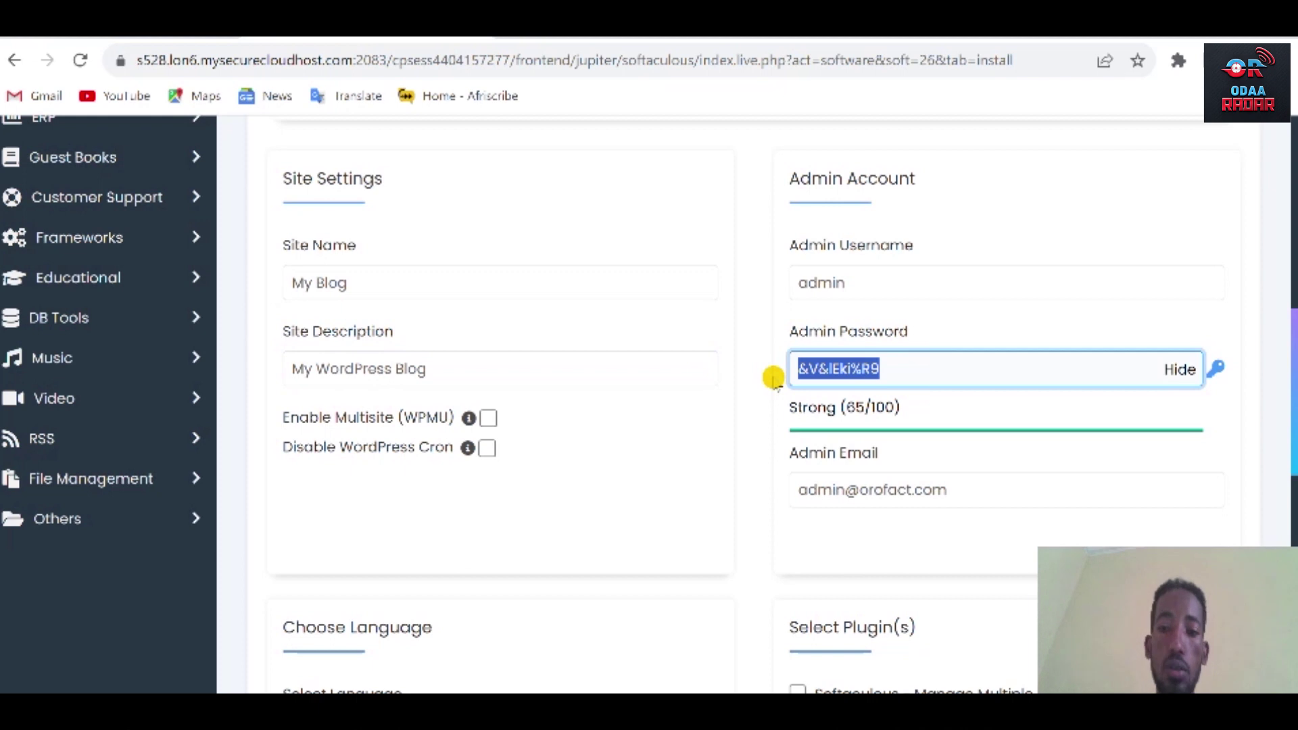
text(@)
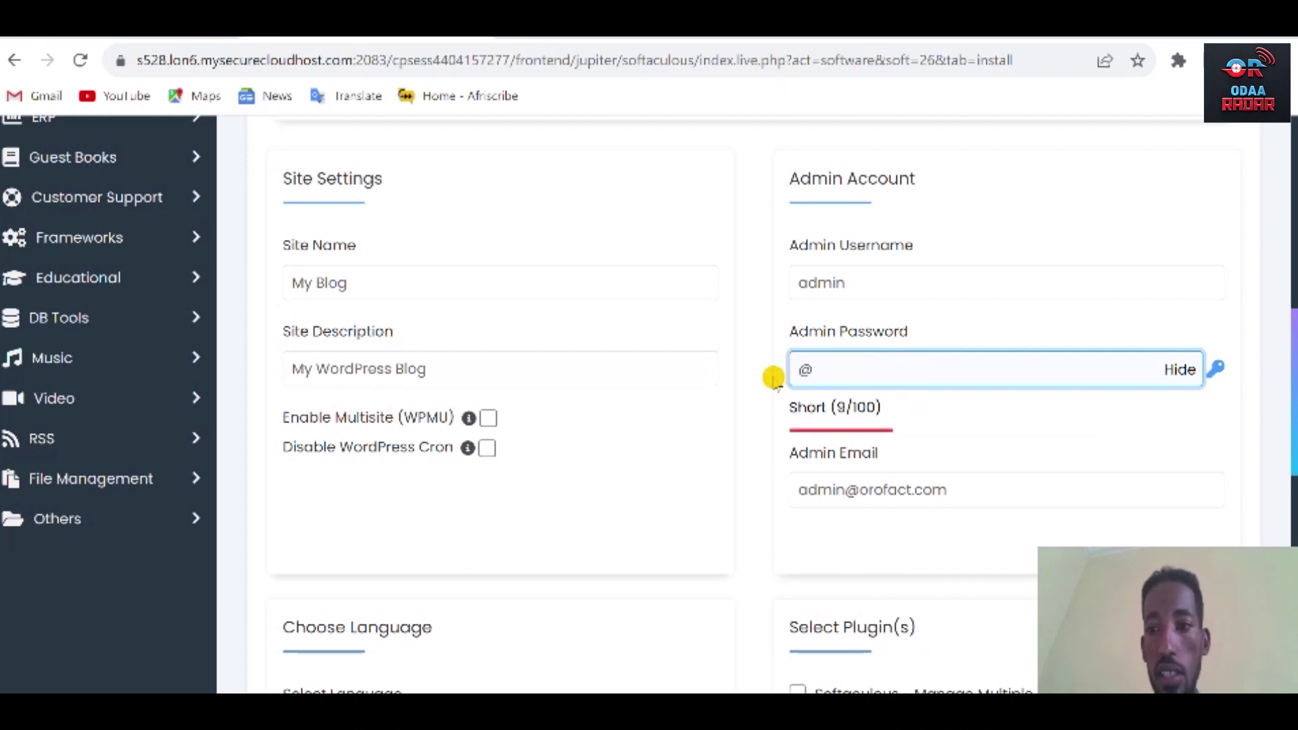
click(1180, 369)
click(880, 370)
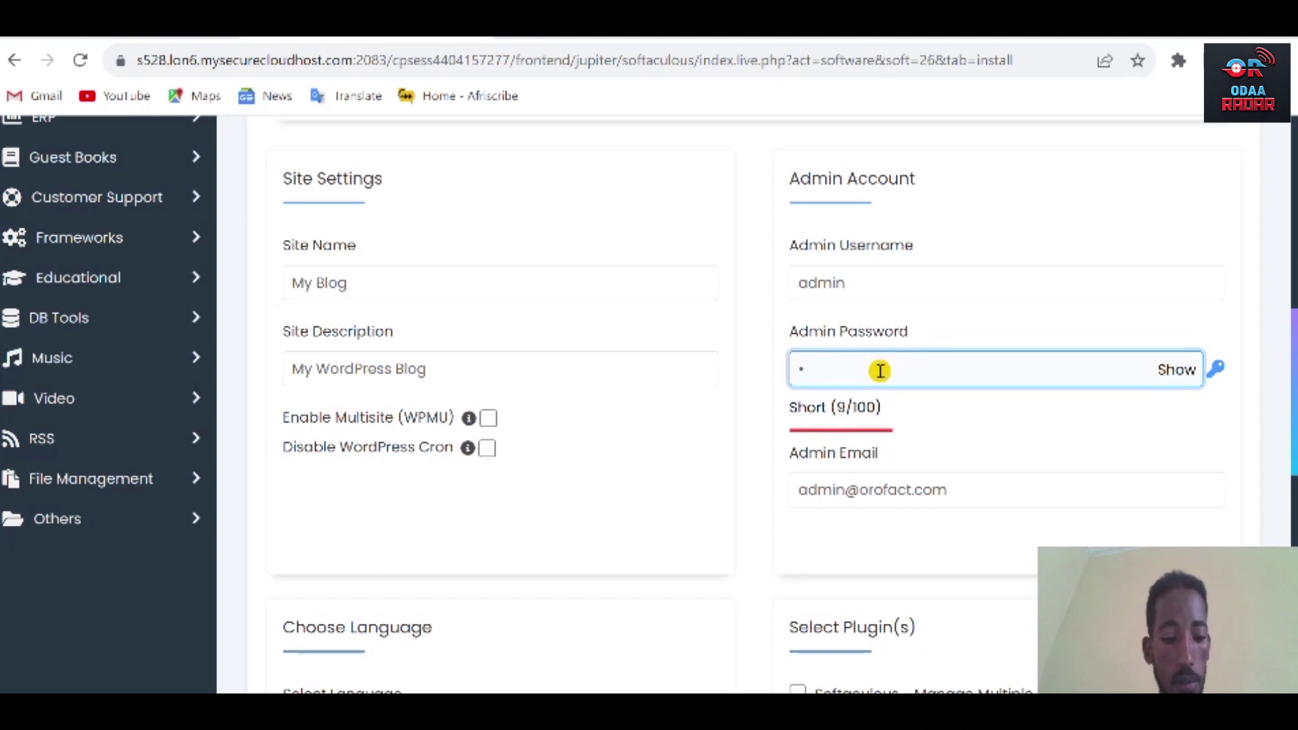
text(*********)
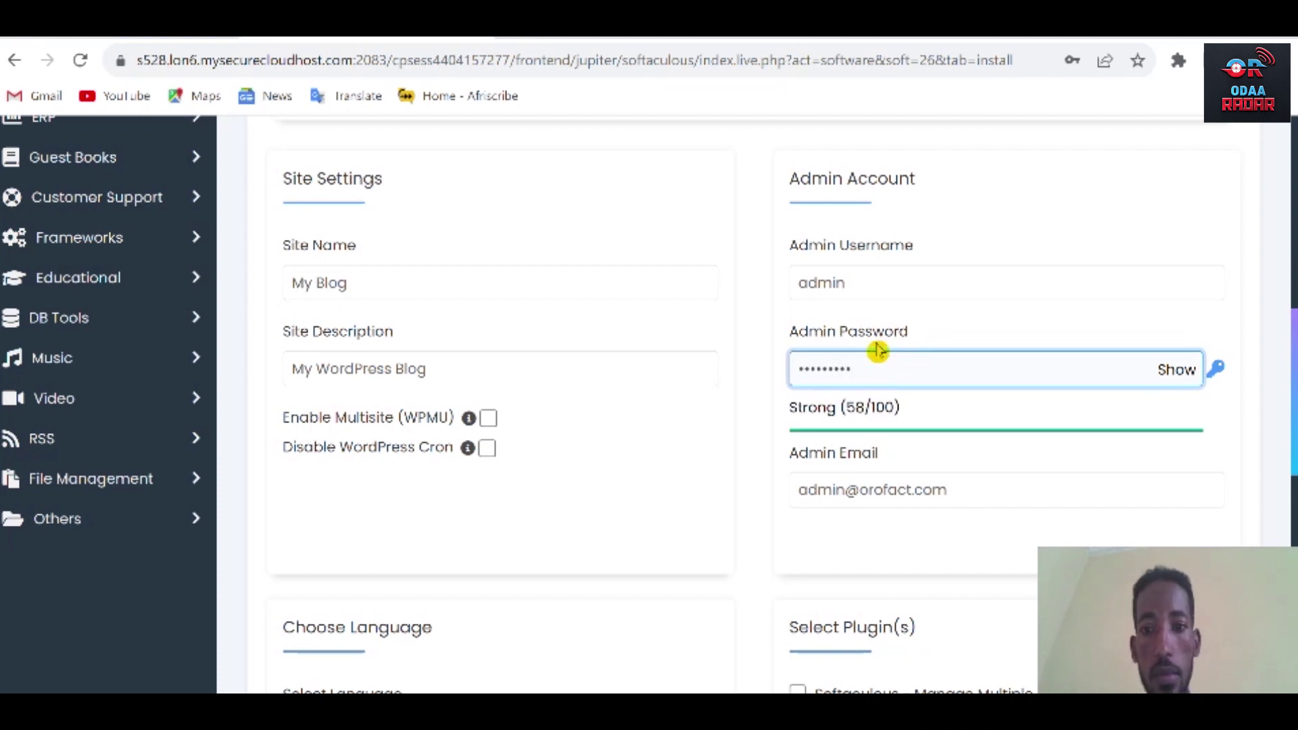
Enter your own admin username and admin e-mail address.
double_click(811, 282)
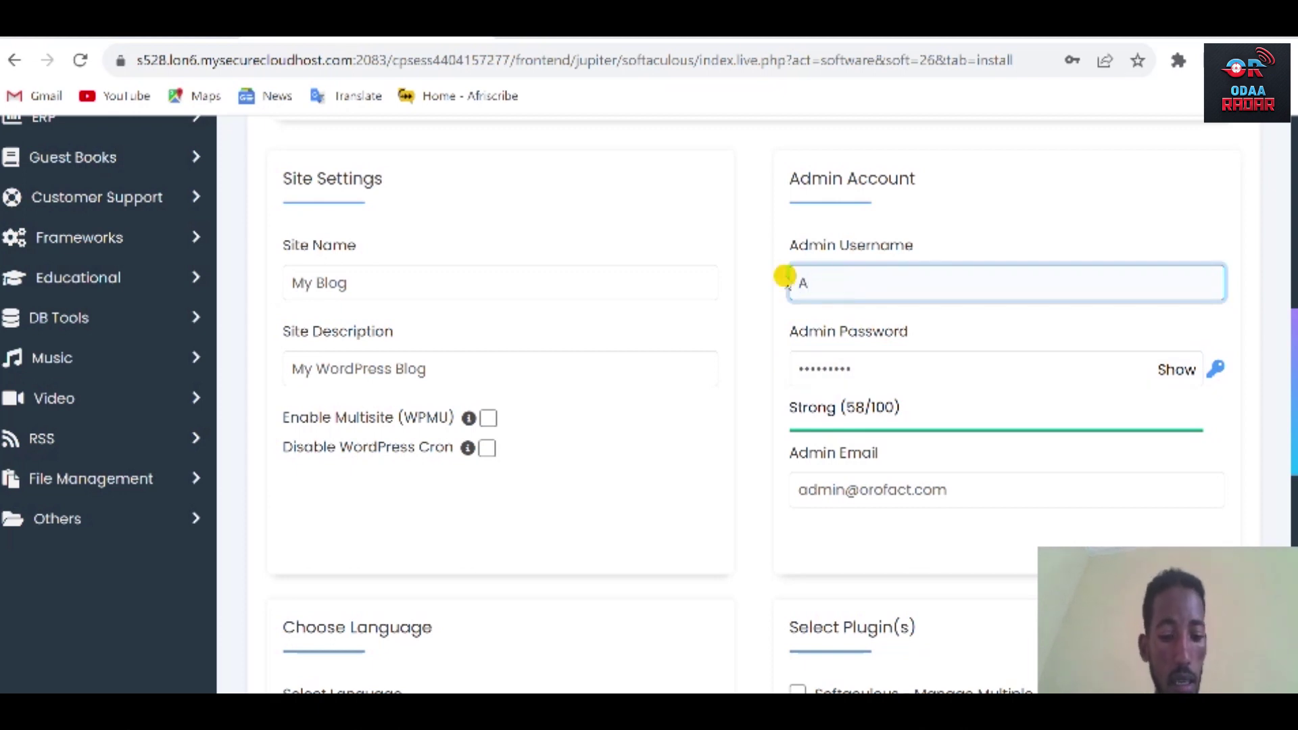
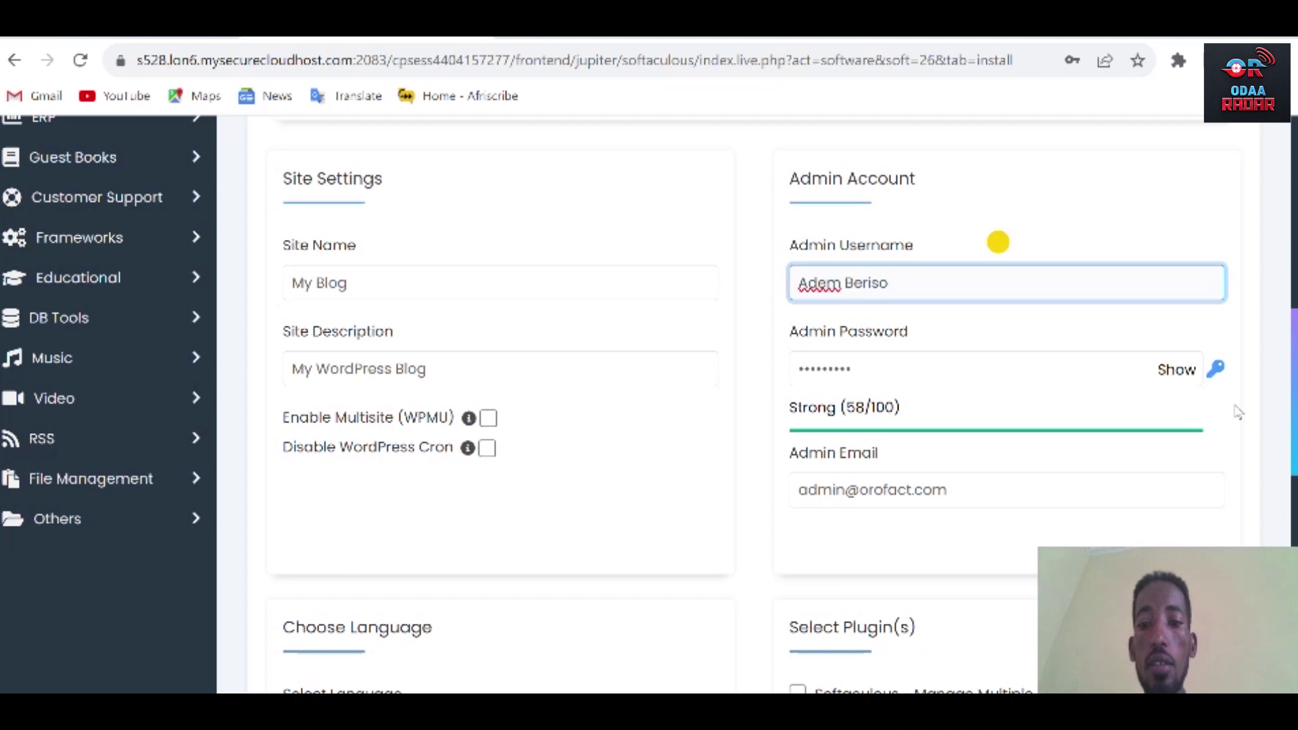
click(956, 488)
drag(953, 488, 790, 488)
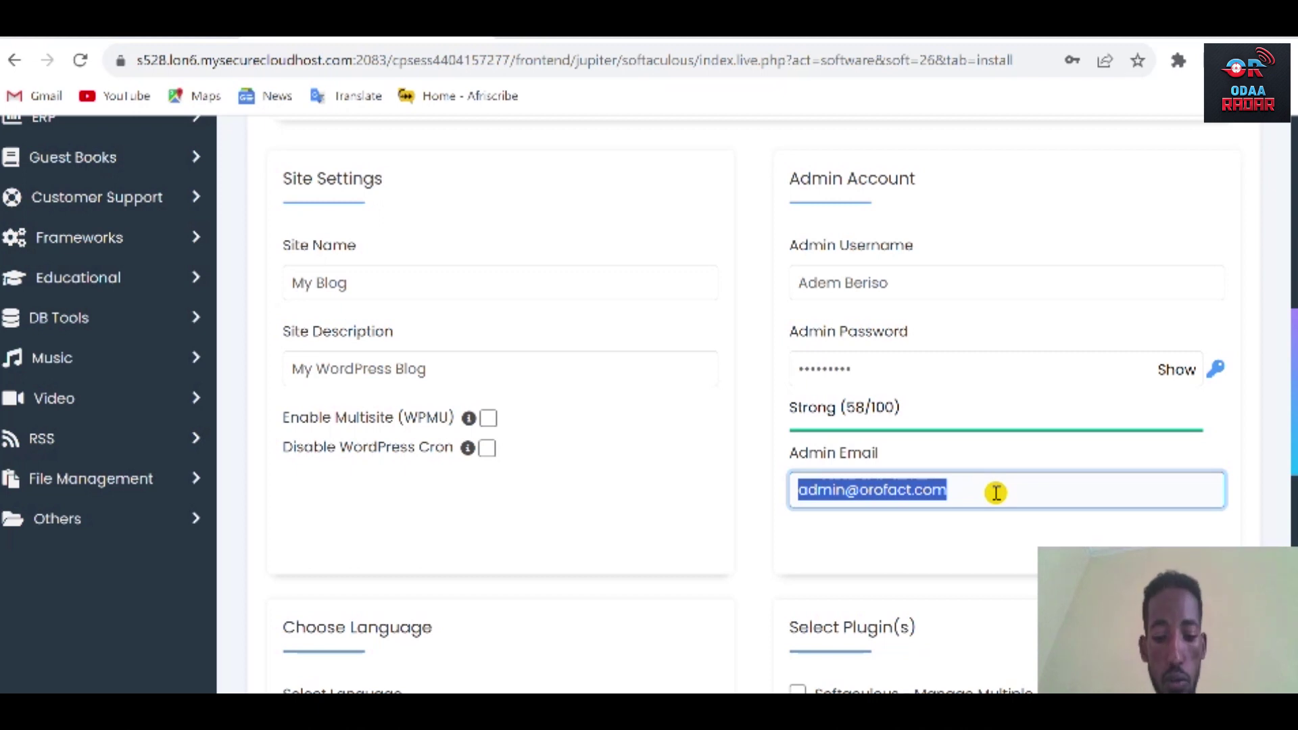
text(ad)
key(BackSpace)
key(BackSpace)
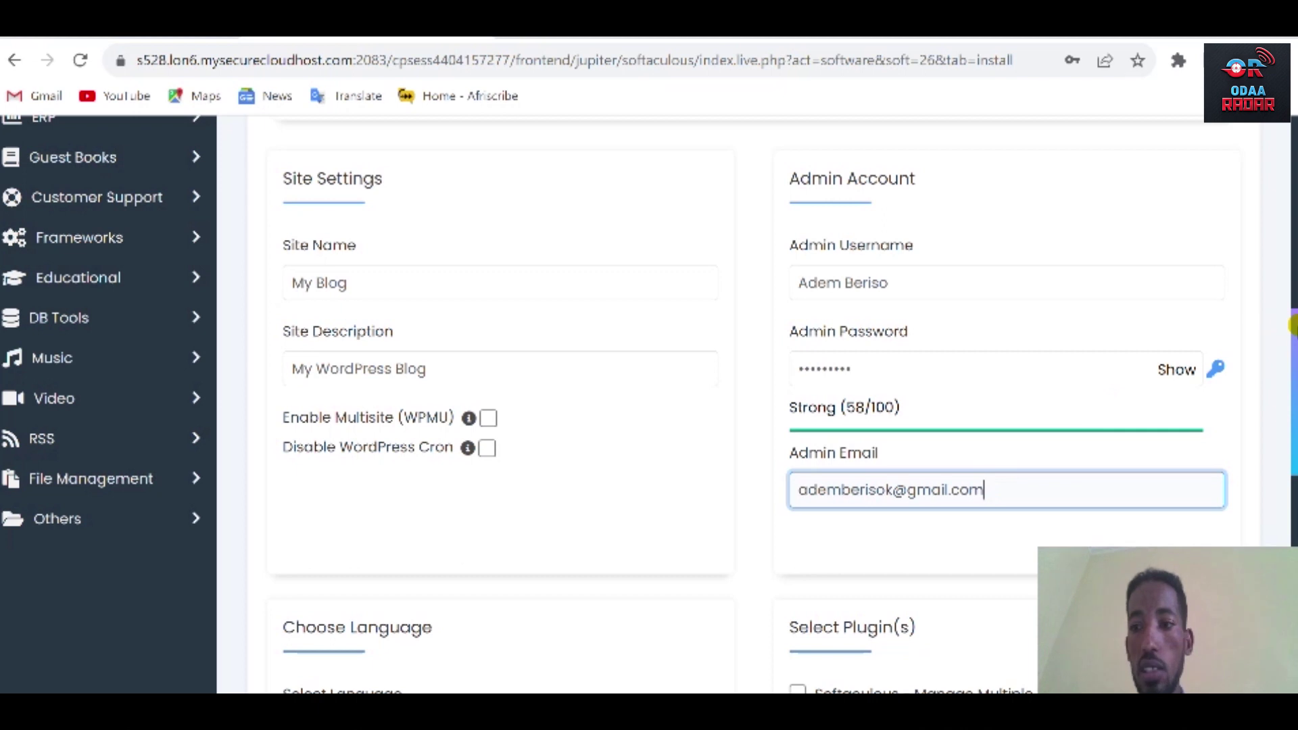
Review the entered admin username and password, then scroll down the form.
scroll(1291, 325, down, 3)
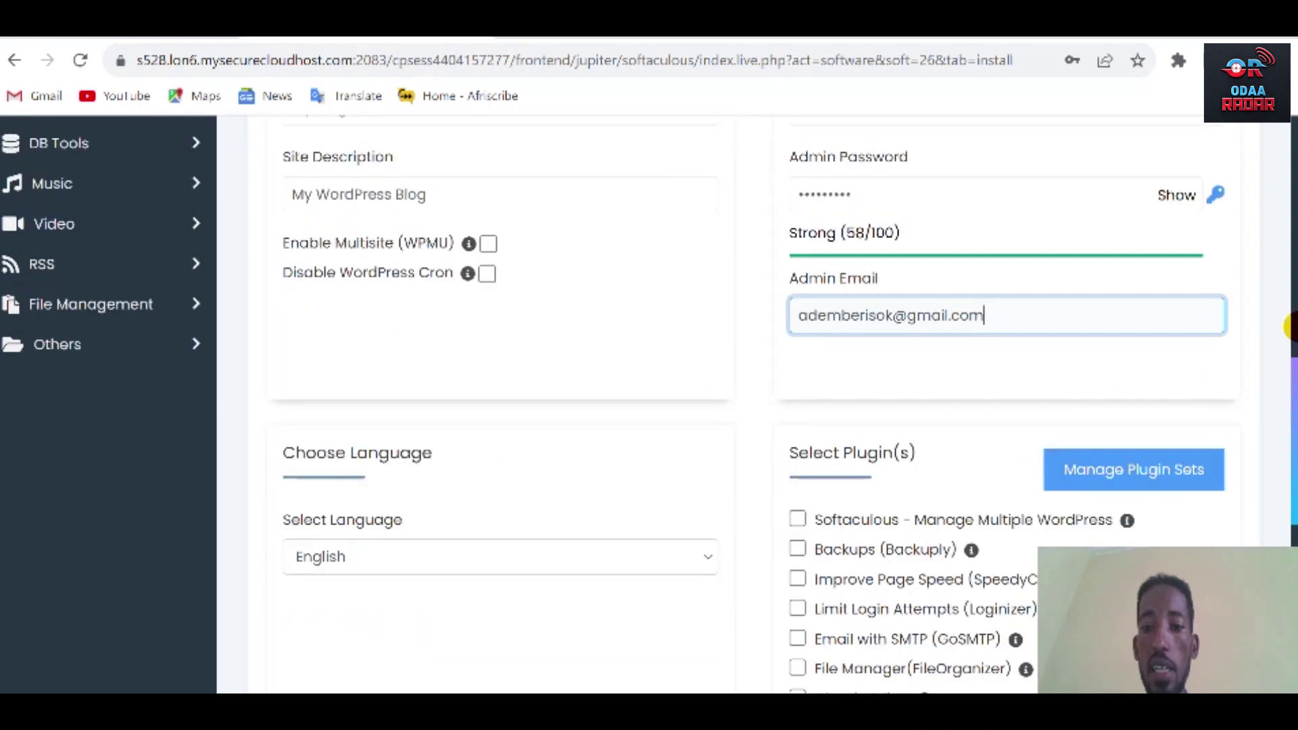
scroll(1287, 326, down, 1)
scroll(1016, 200, up, 2)
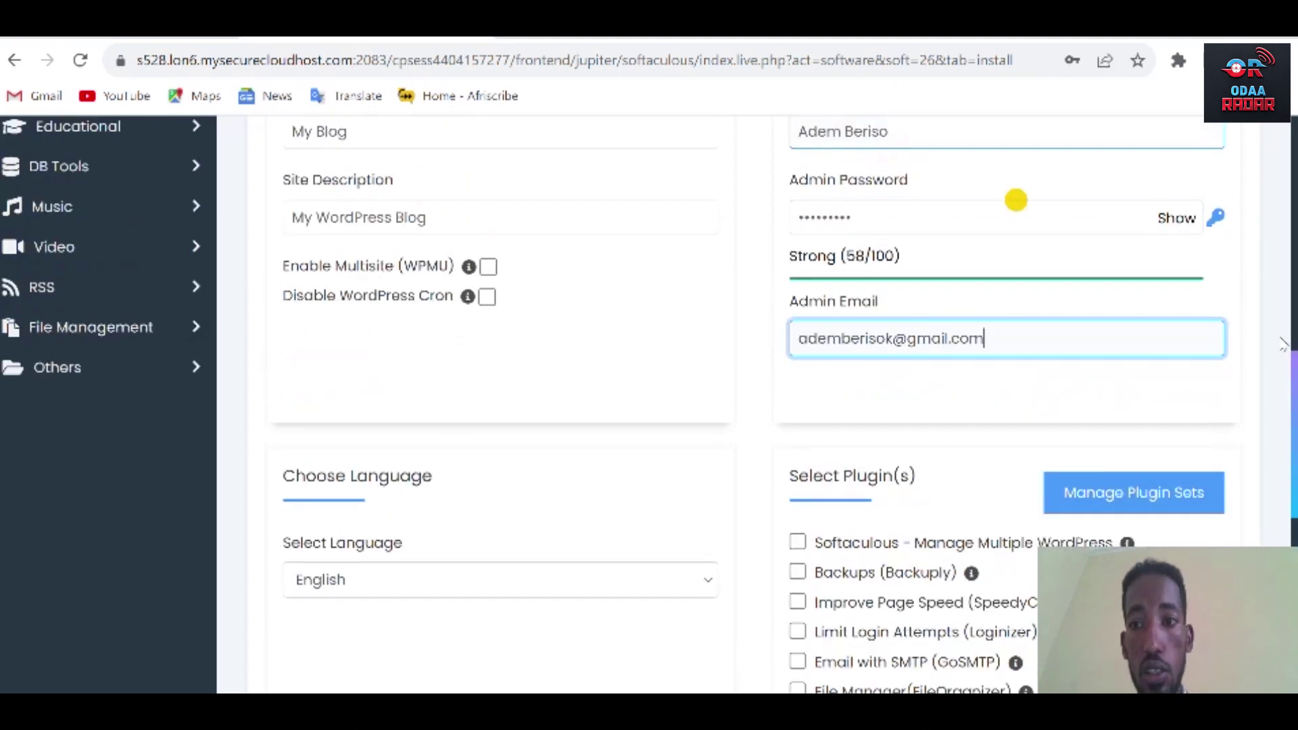
scroll(1291, 352, up, 1)
click(902, 229)
drag(902, 229, 788, 290)
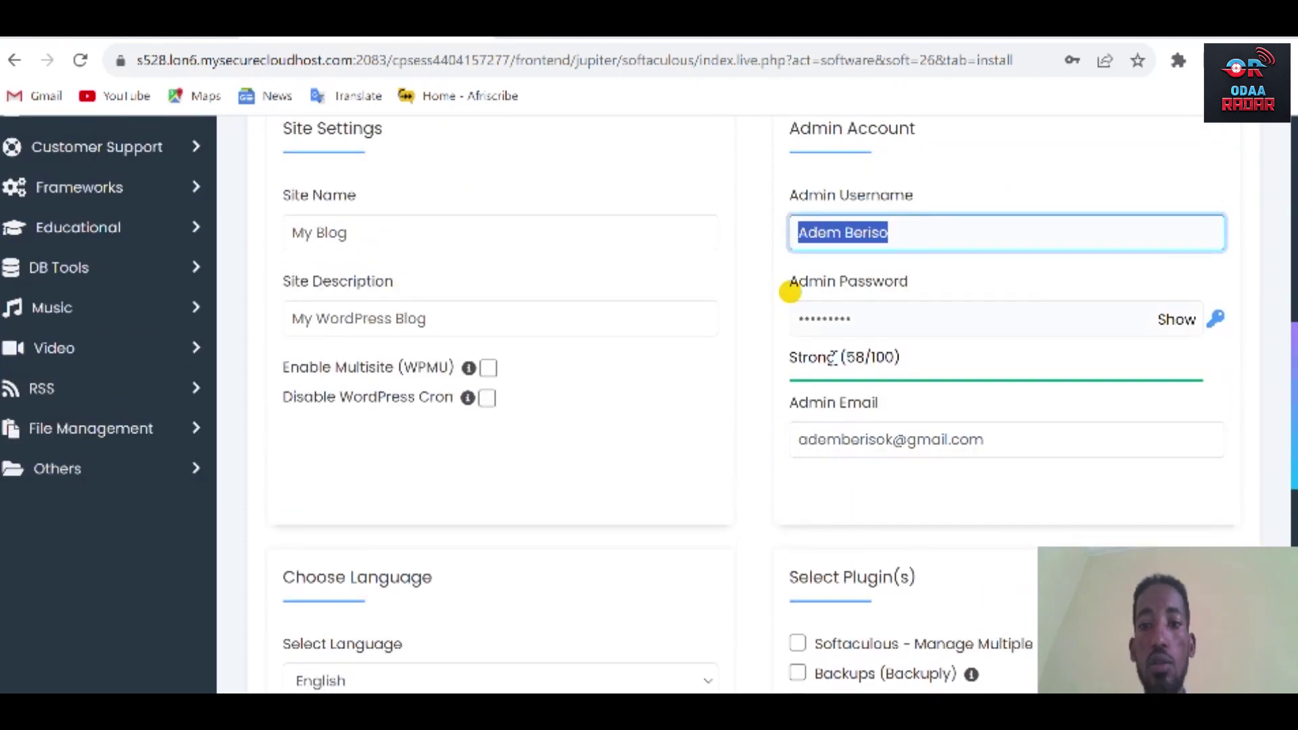
double_click(900, 318)
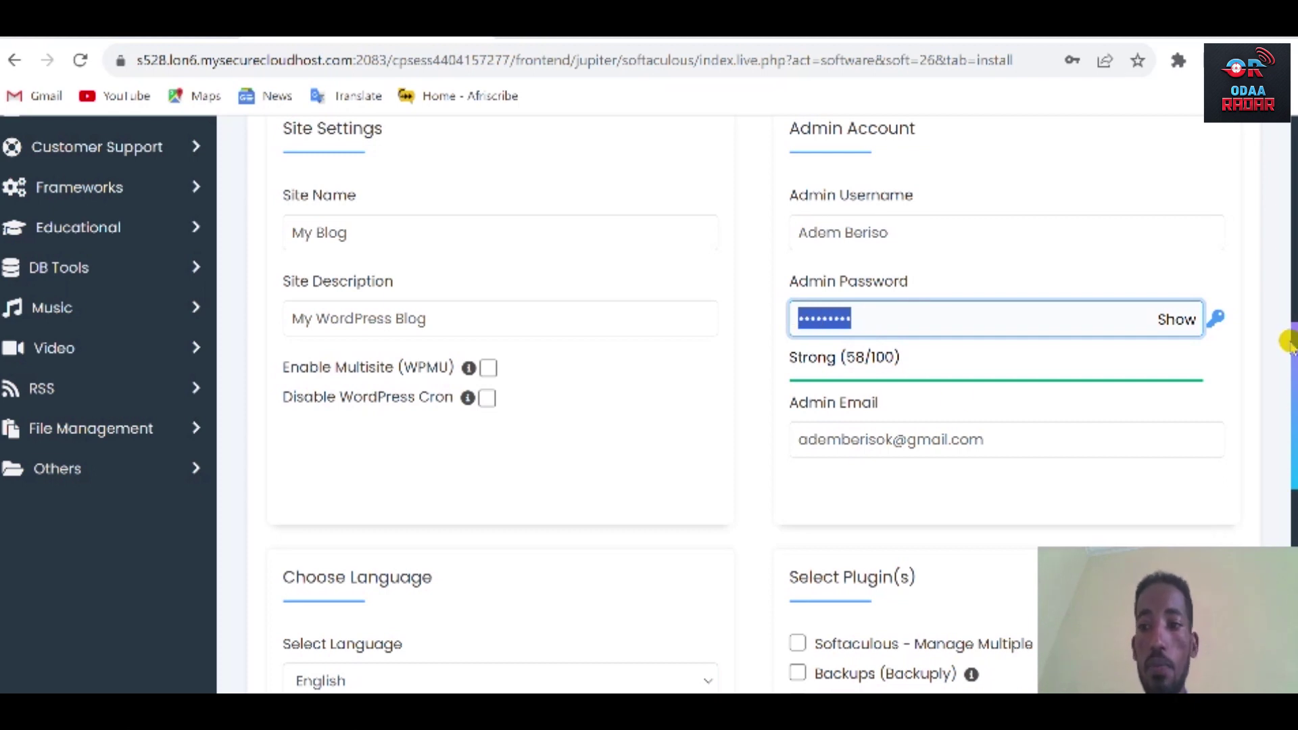
scroll(1286, 345, down, 4)
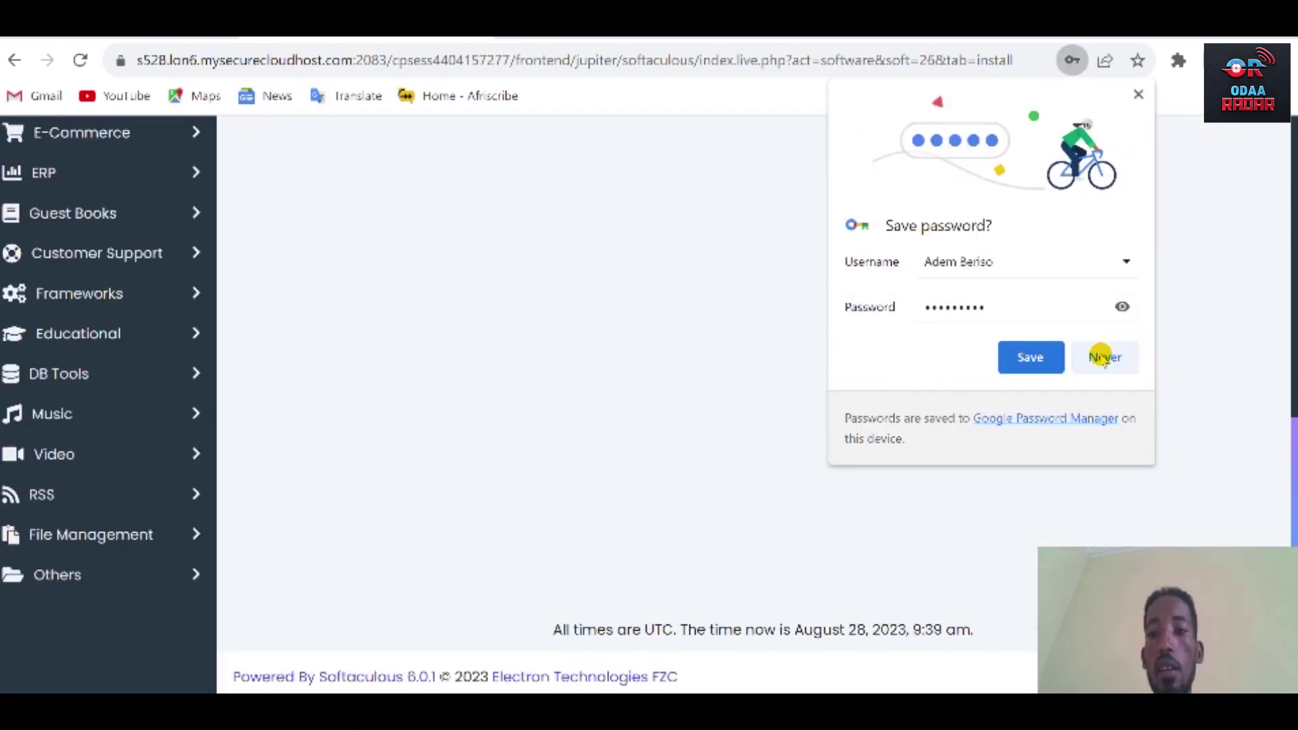
Decline saving the password and open orofact.com/wp-admin/ in a new tab.
click(1103, 357)
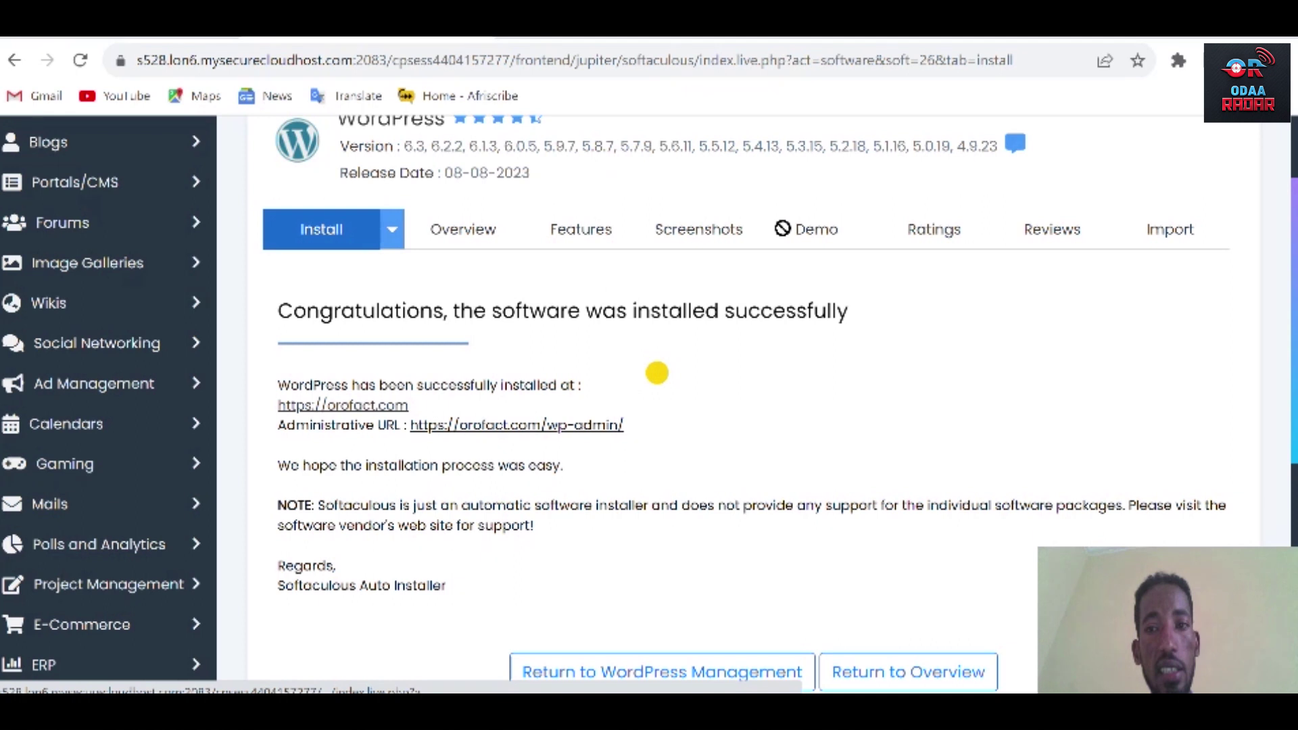
drag(516, 425, 1049, 37)
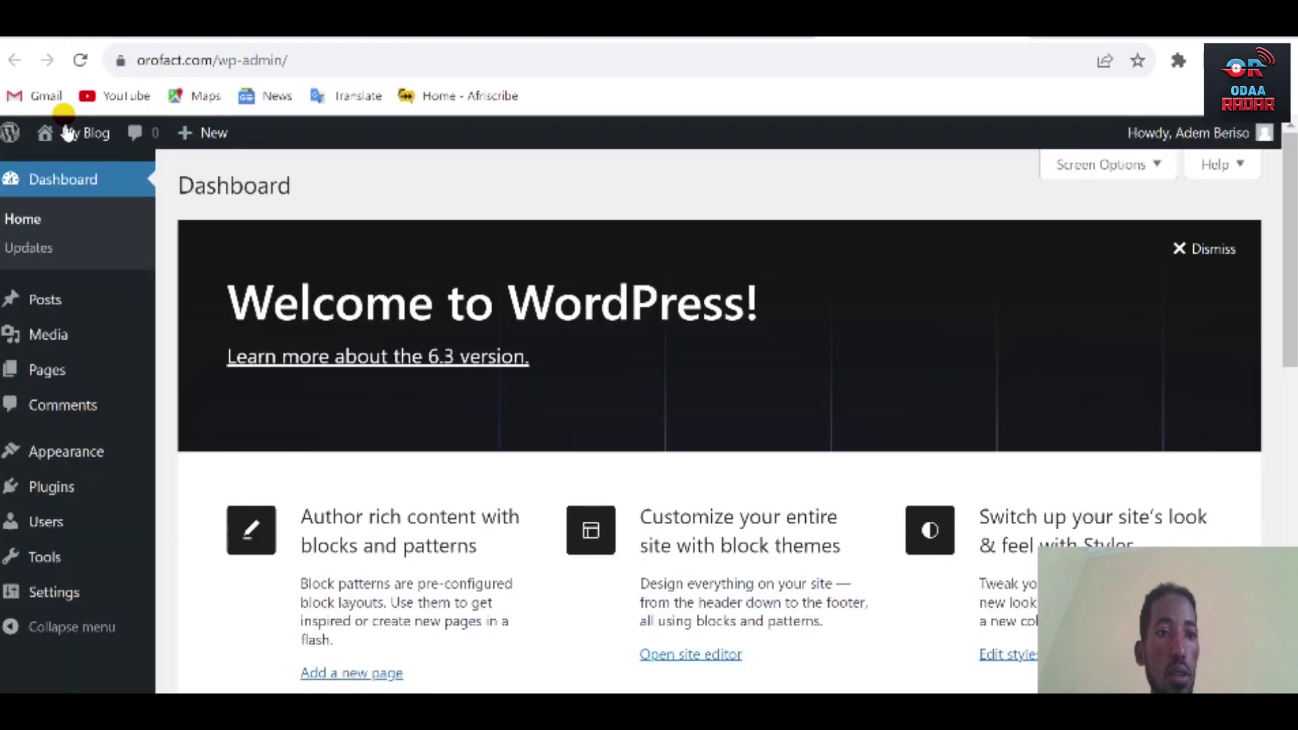
Visit the My Blog front page from the admin toolbar and view the Hello world! post.
mouse_move(68, 132)
click(68, 169)
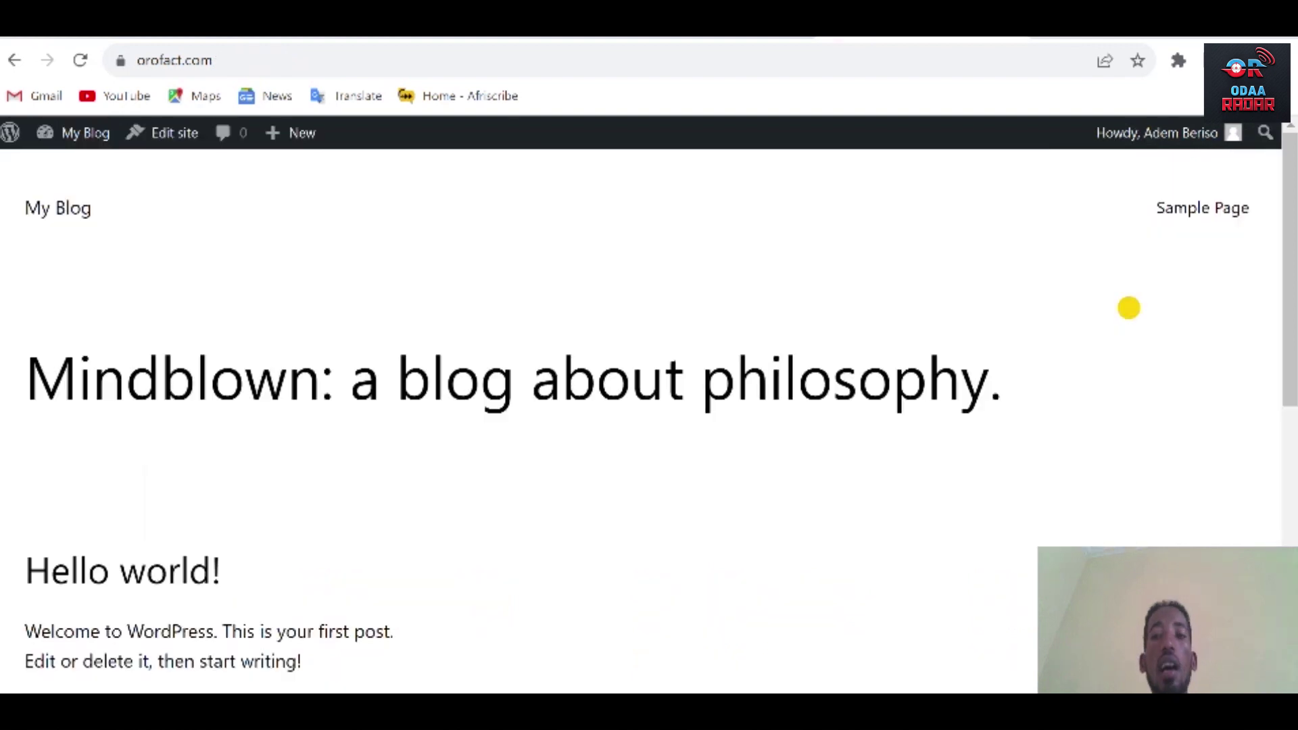
drag(1291, 236, 1291, 178)
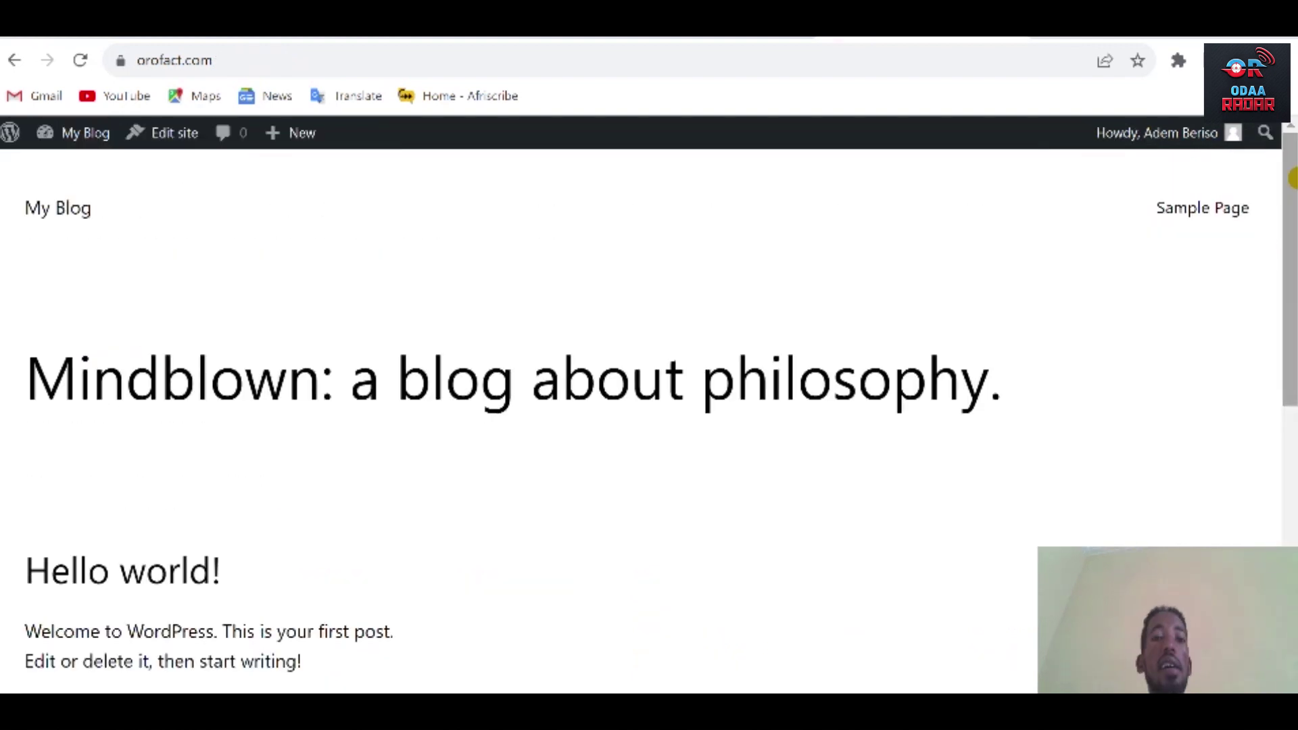